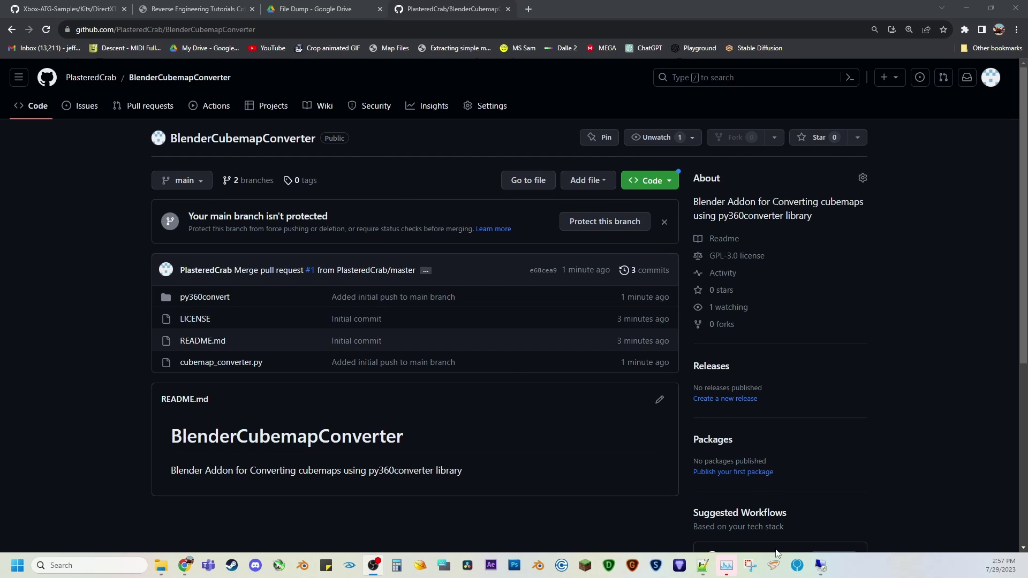
# Step: Show the BlenderCubemapConverter repository's Code dropdown with its clone and Download ZIP options
pyautogui.click(650, 181)
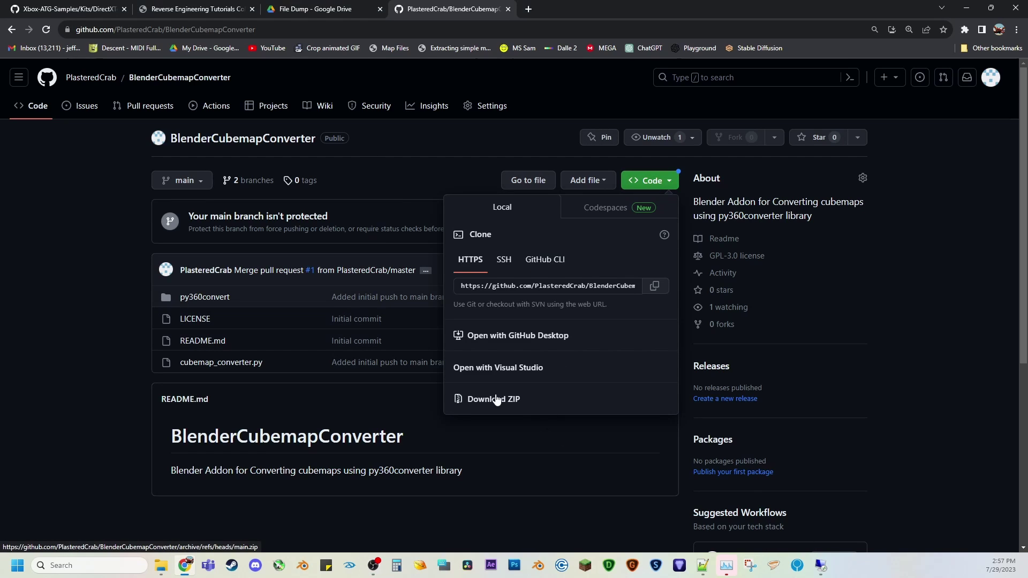
pyautogui.click(161, 566)
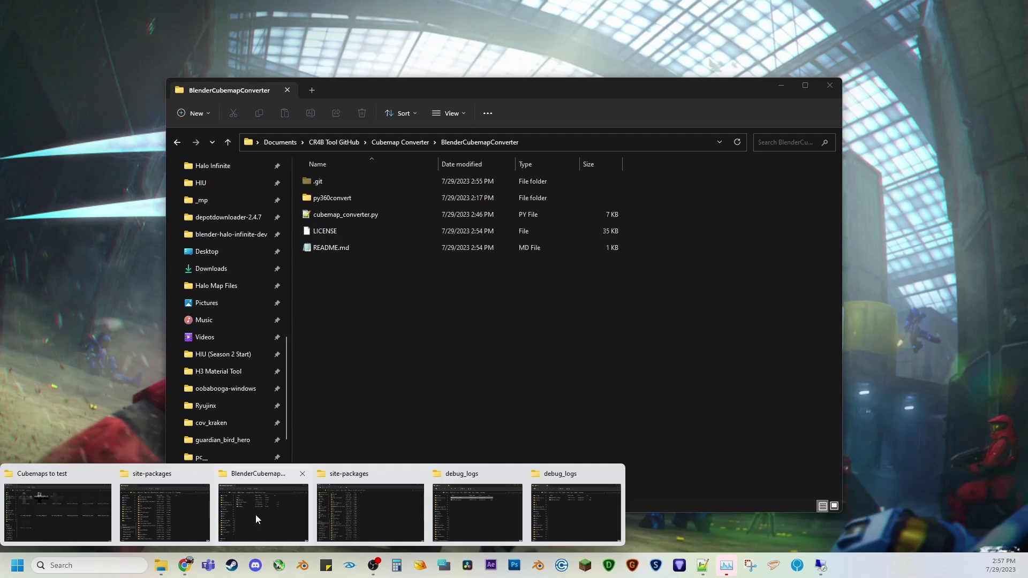
pyautogui.click(282, 516)
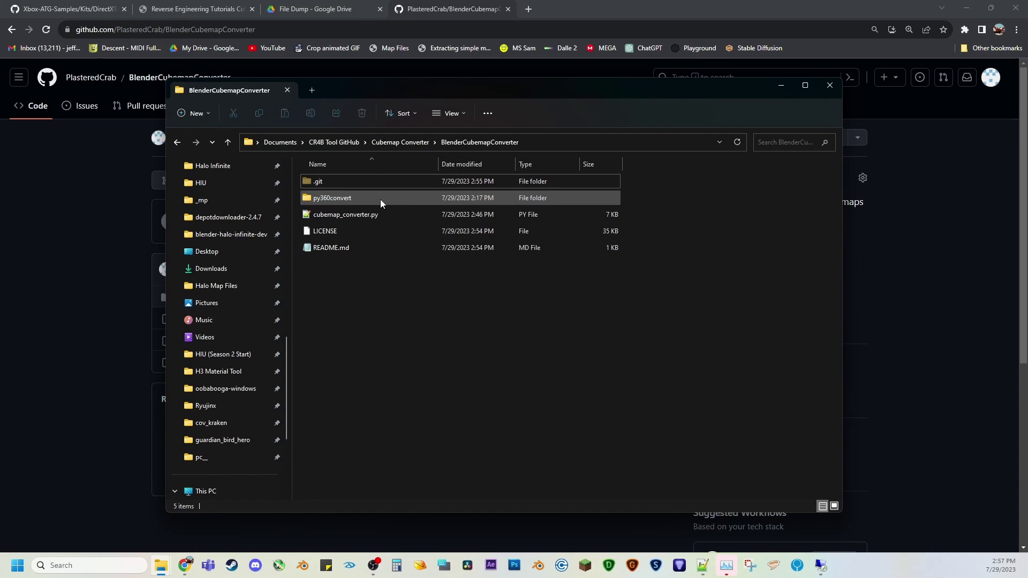
pyautogui.click(316, 199)
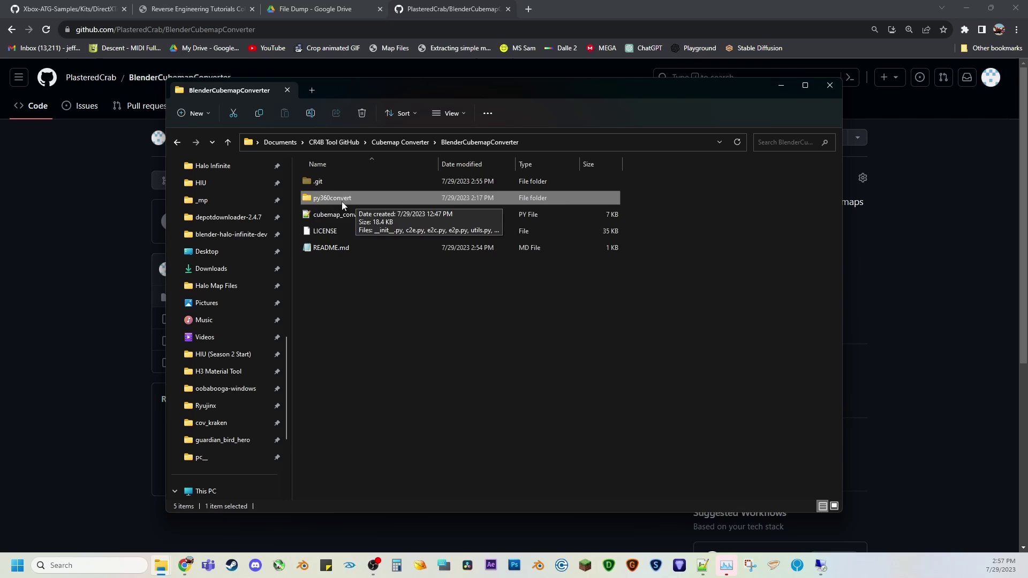
pyautogui.keyDown('ctrl'); pyautogui.click(342, 203); pyautogui.keyUp('ctrl')
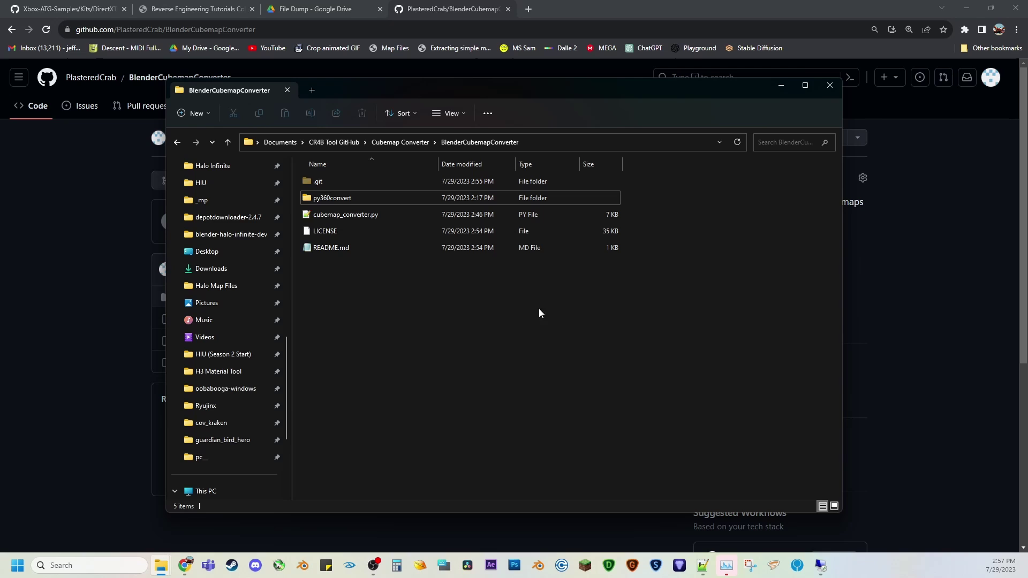
# Step: Put away the folder window and launch Blender 3.4.1 from the taskbar as administrator
pyautogui.click(781, 85)
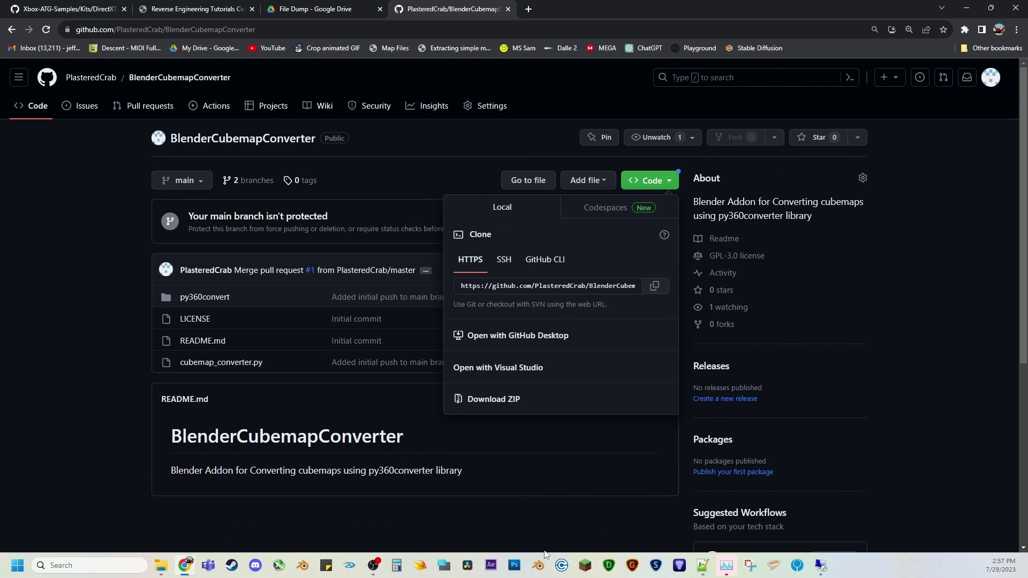
pyautogui.rightClick(538, 565)
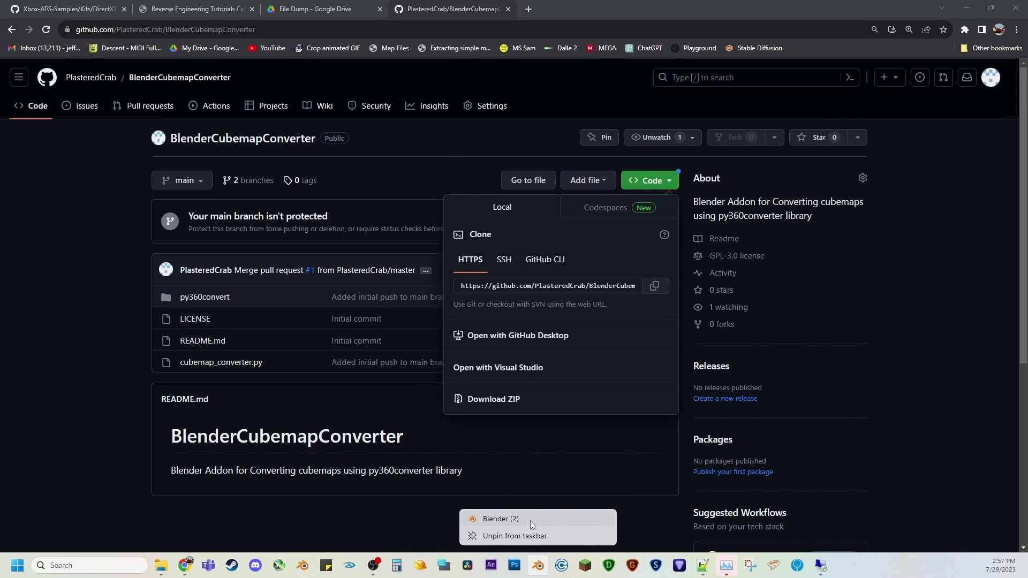
pyautogui.rightClick(530, 521)
pyautogui.click(577, 459)
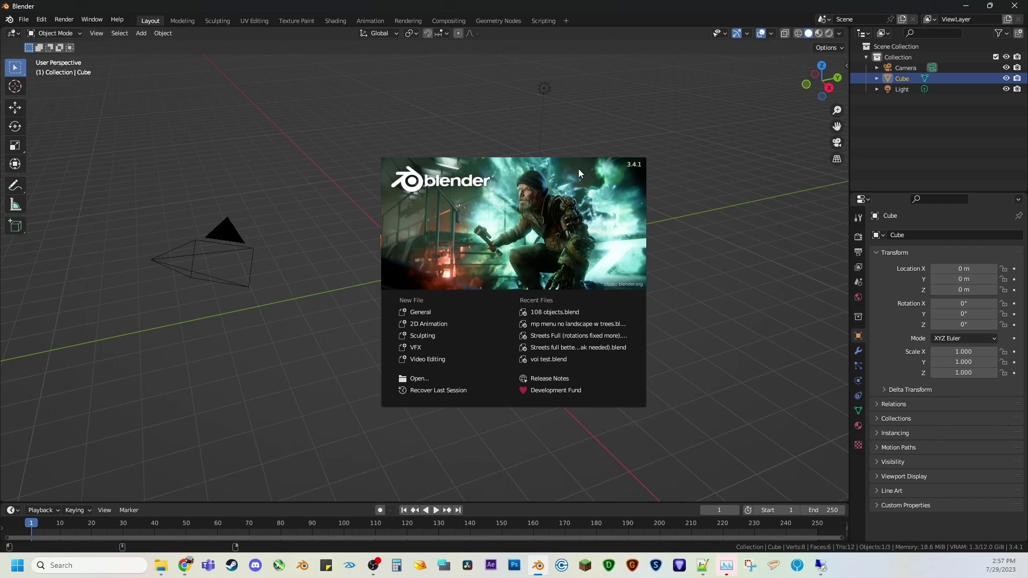
# Step: Dismiss the splash screen and open Blender Preferences on the Add-ons section
pyautogui.click(283, 166)
pyautogui.click(41, 20)
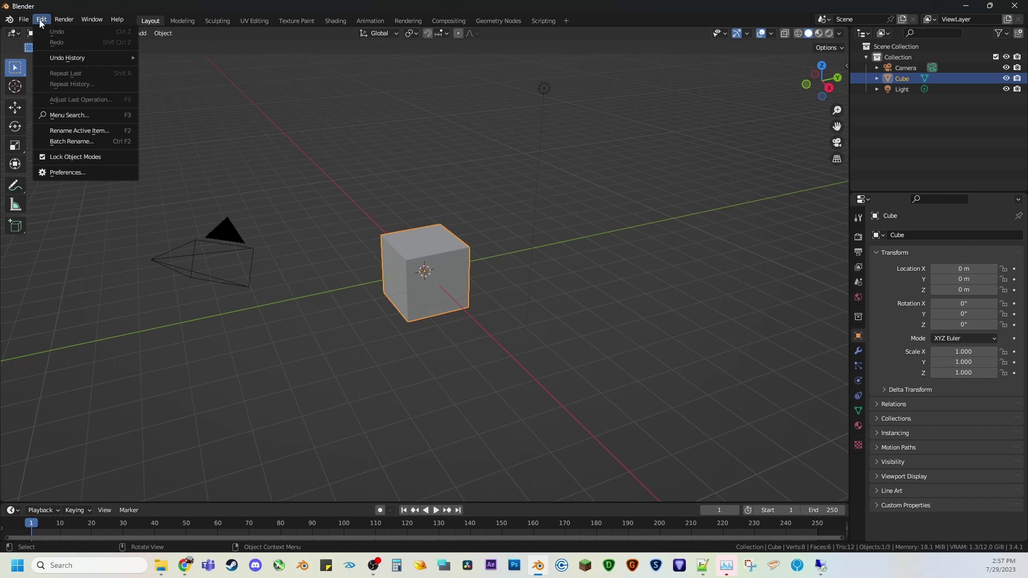
pyautogui.click(88, 173)
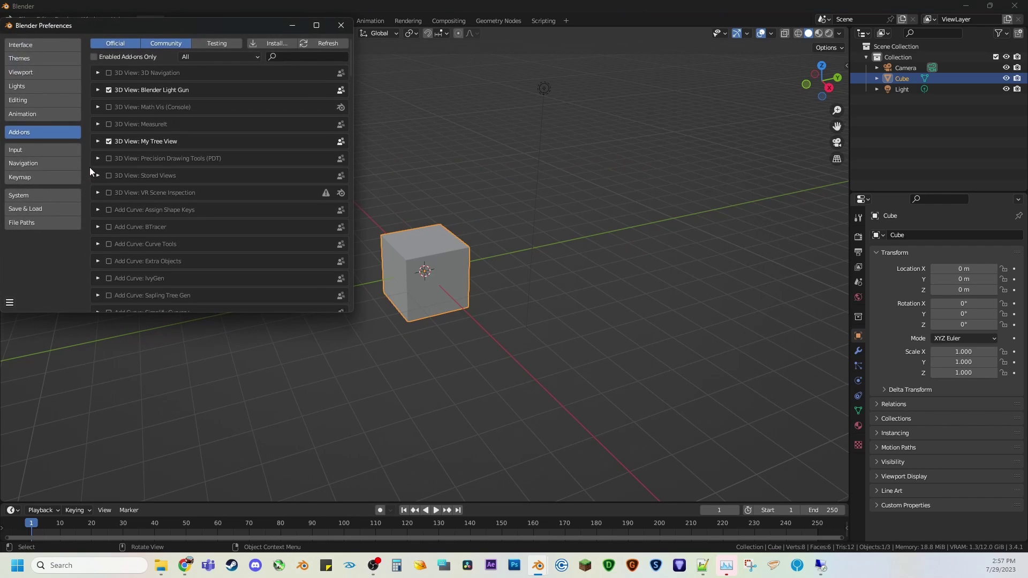
# Step: Install cubemap_converter.py from the BlenderCubemapConverter folder as an add-on
pyautogui.click(276, 43)
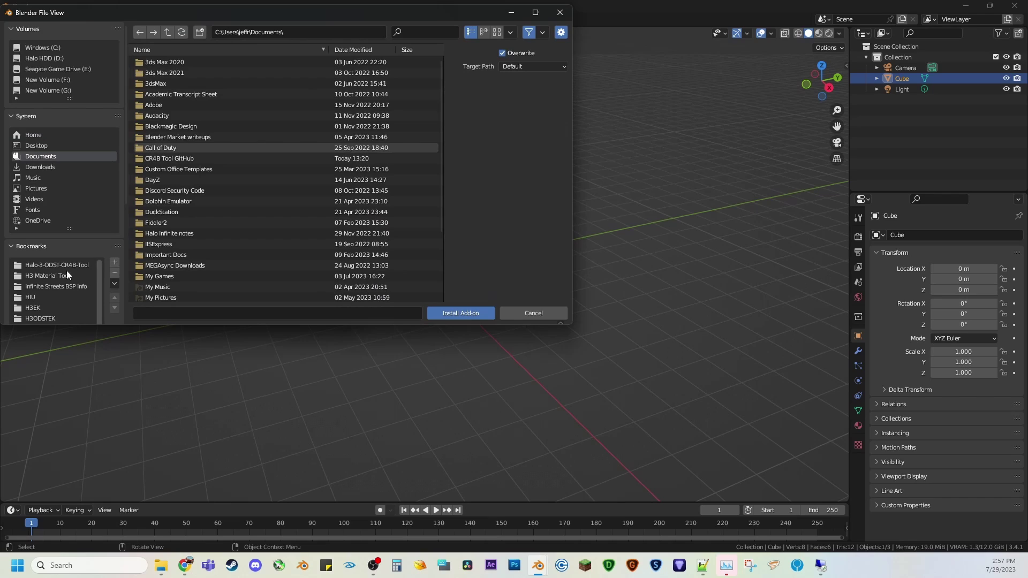
pyautogui.scroll(-5, 63, 282)
pyautogui.click(53, 300)
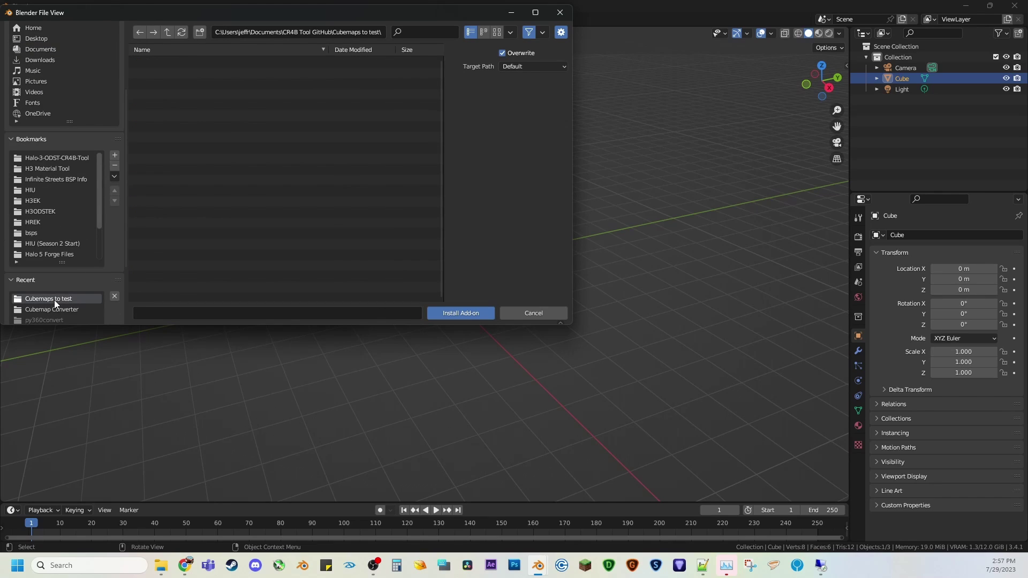
pyautogui.click(168, 32)
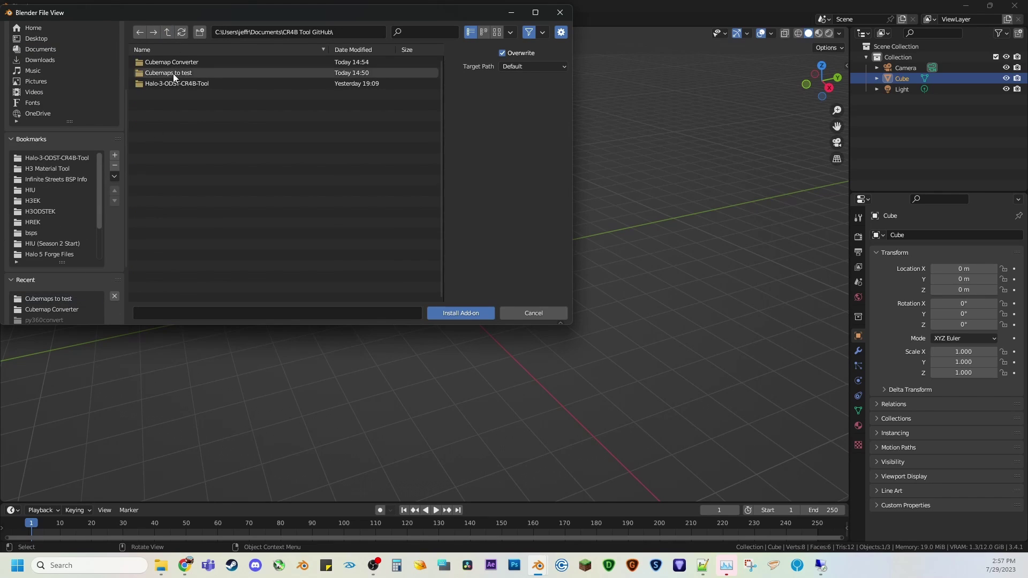
pyautogui.doubleClick(174, 60)
pyautogui.doubleClick(178, 60)
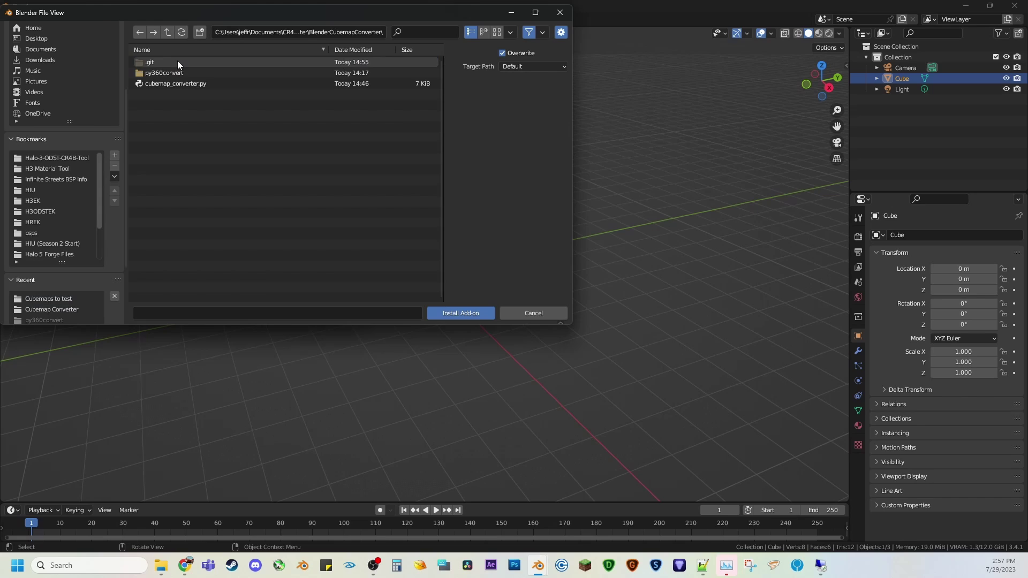
pyautogui.click(139, 84)
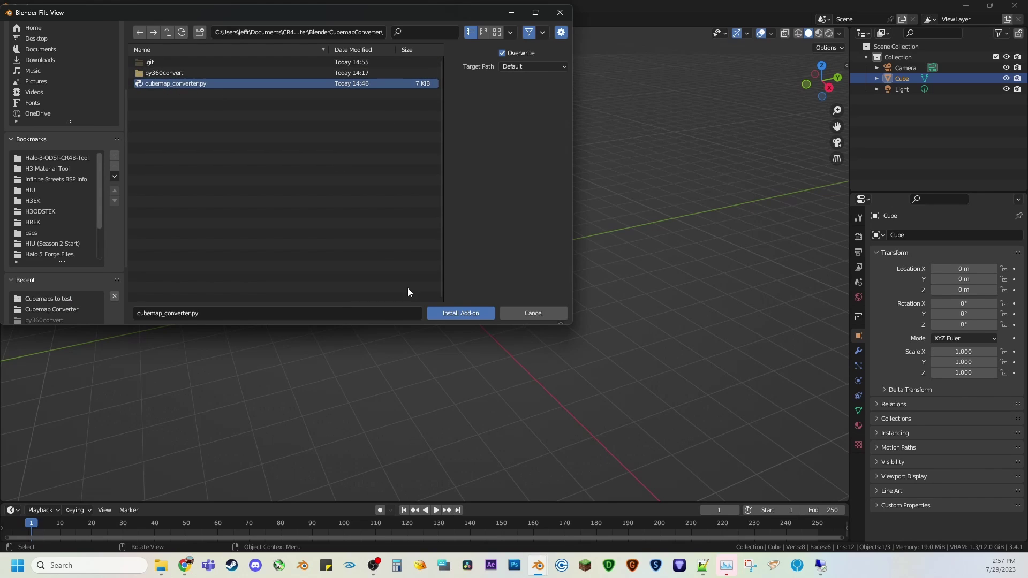
pyautogui.click(443, 310)
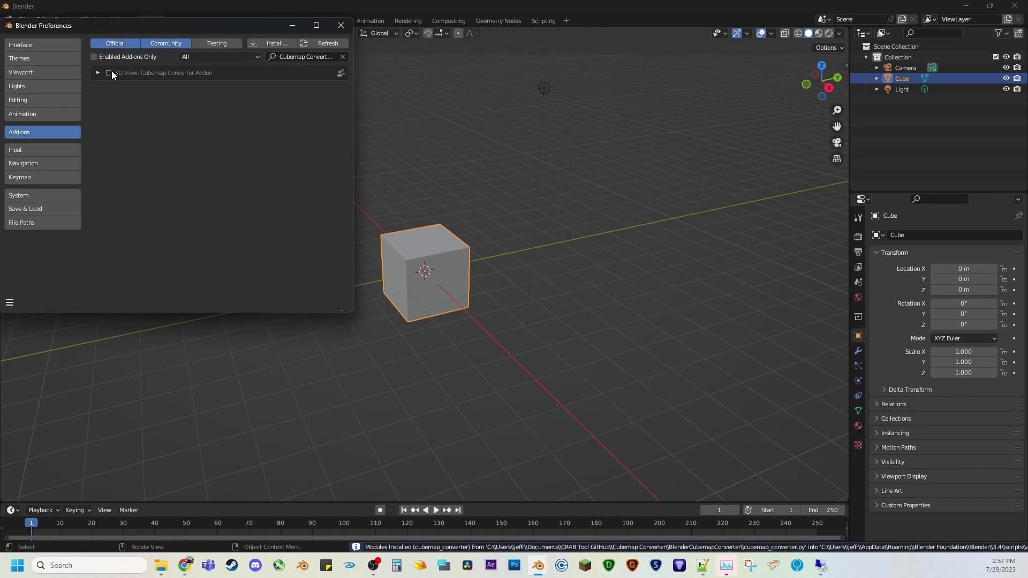
# Step: Enable the Cubemap Converter add-on, close Preferences, and show the Cubemap Tool sidebar panel
pyautogui.click(109, 73)
pyautogui.click(341, 25)
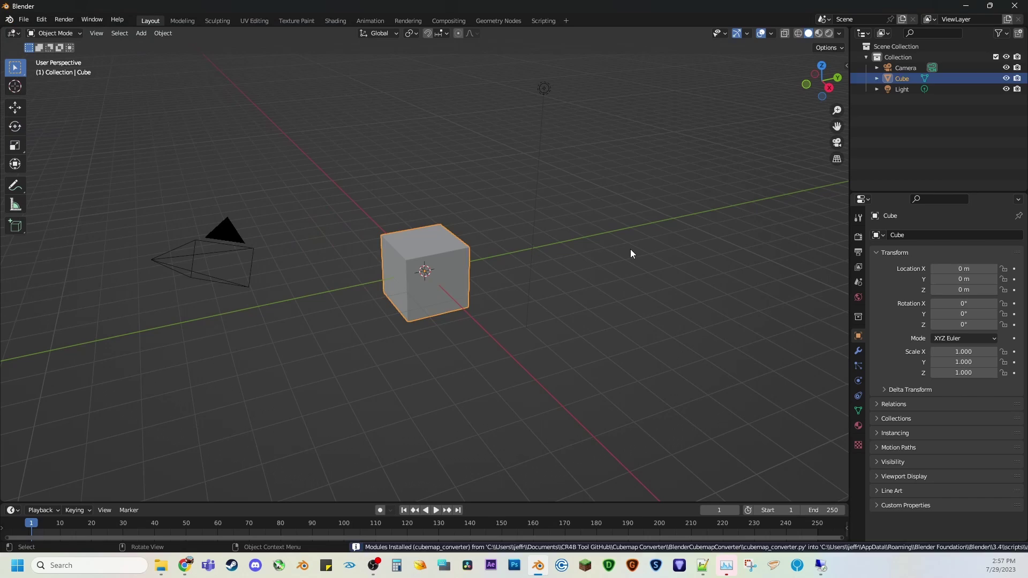
pyautogui.click(631, 254)
pyautogui.press('n')
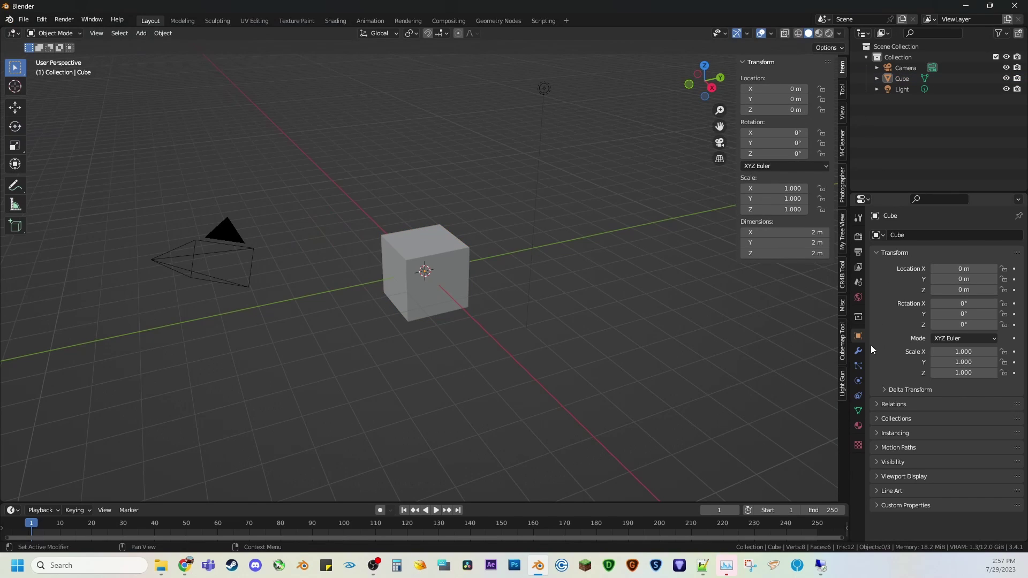
pyautogui.click(843, 342)
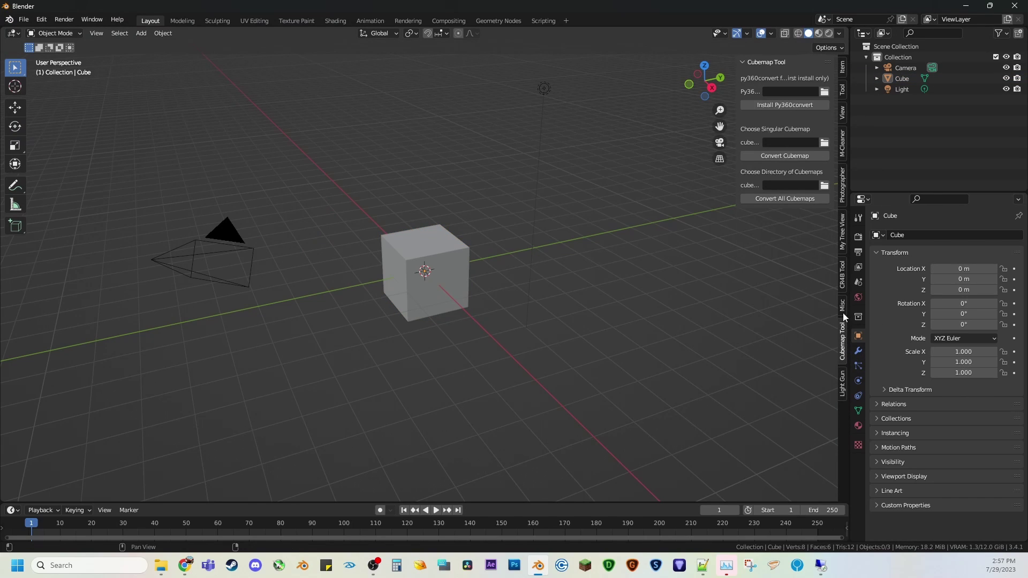
# Step: Set the py360convert path to CR4B Tool GitHub > Cubemap Converter > BlenderCubemapConverter > py360convert
pyautogui.click(825, 92)
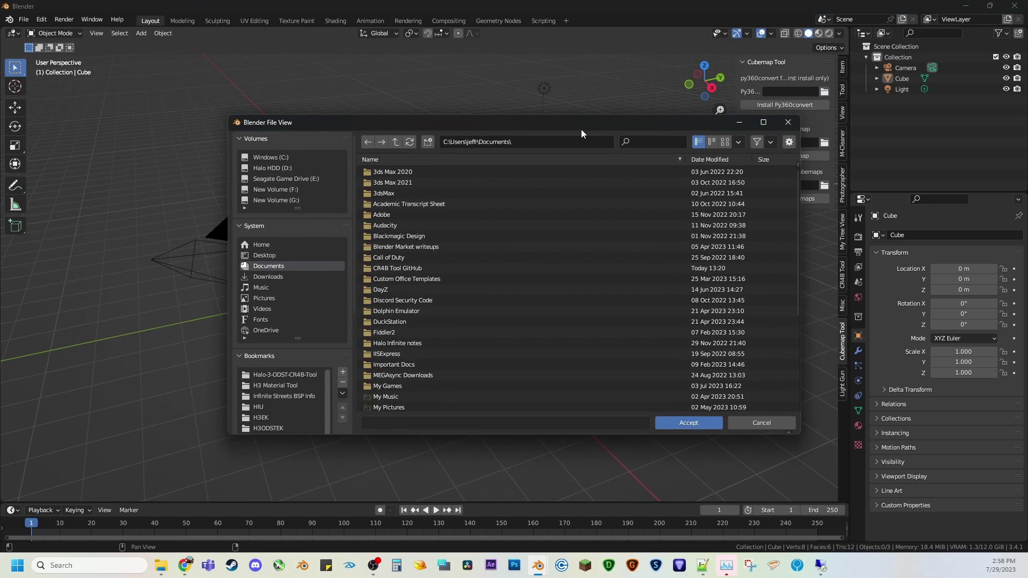
pyautogui.moveTo(567, 122); pyautogui.dragTo(462, 88)
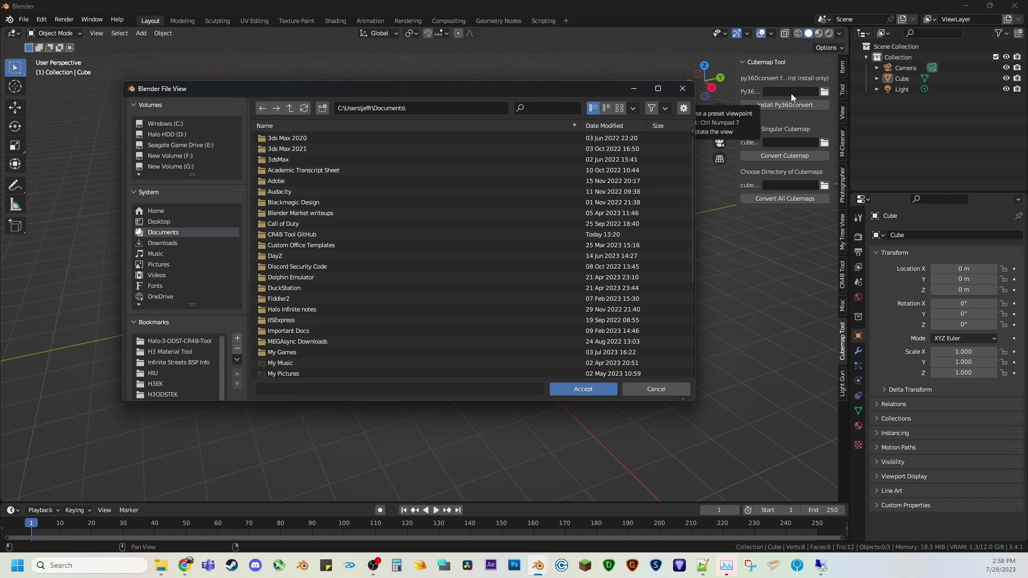
pyautogui.scroll(-8, 231, 307)
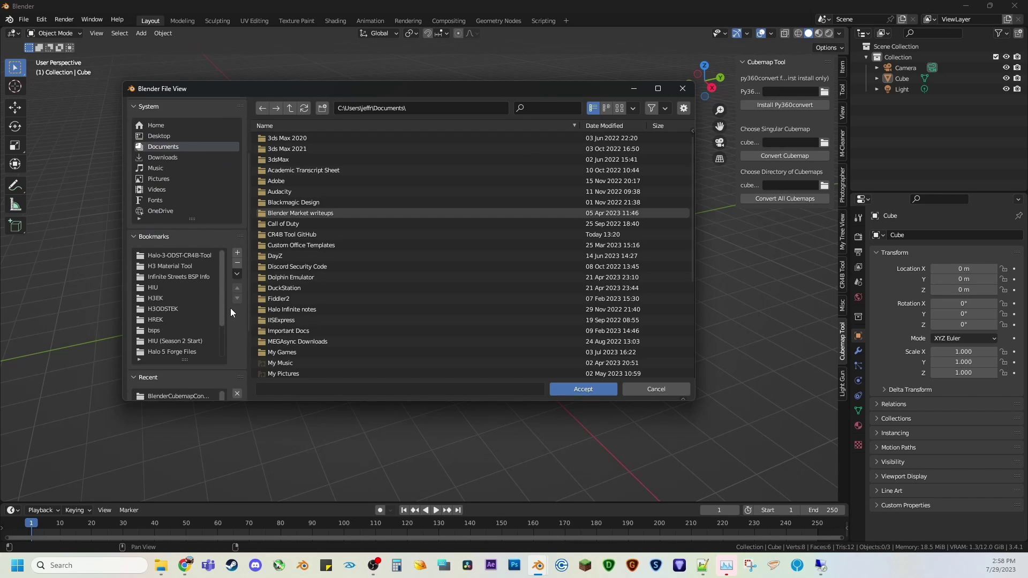
pyautogui.click(172, 321)
pyautogui.click(290, 107)
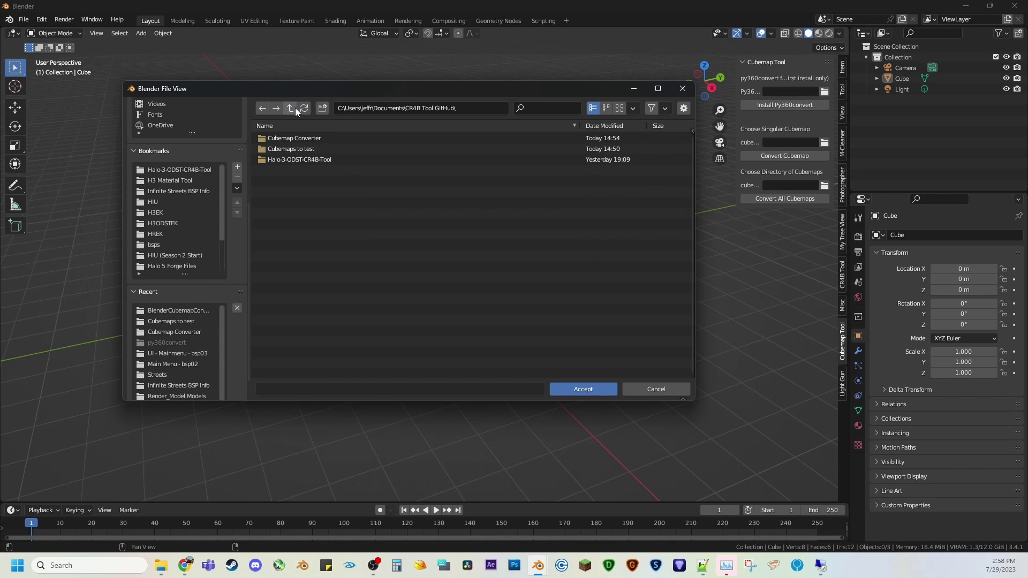
pyautogui.click(292, 140)
pyautogui.click(292, 140)
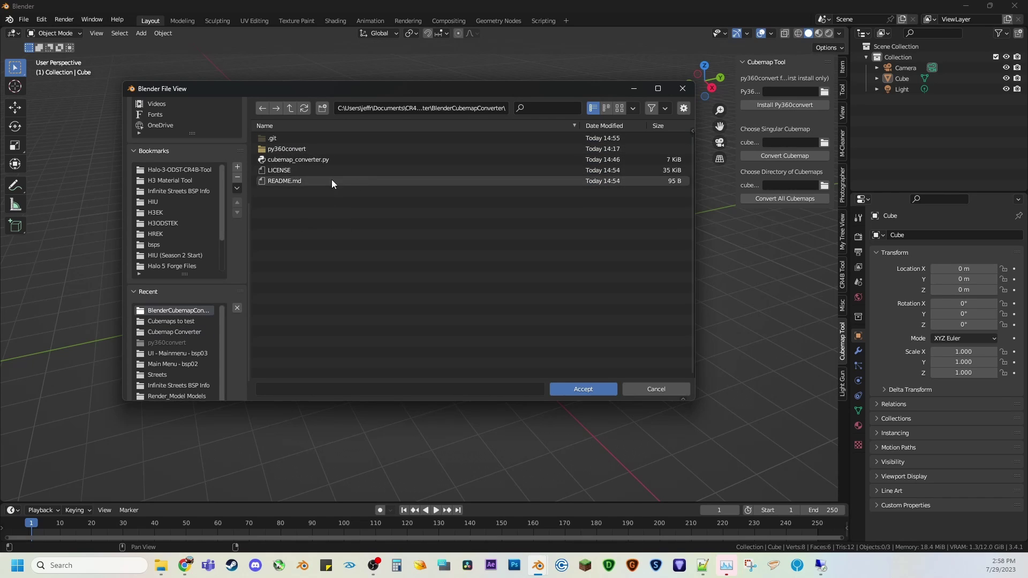
pyautogui.click(278, 150)
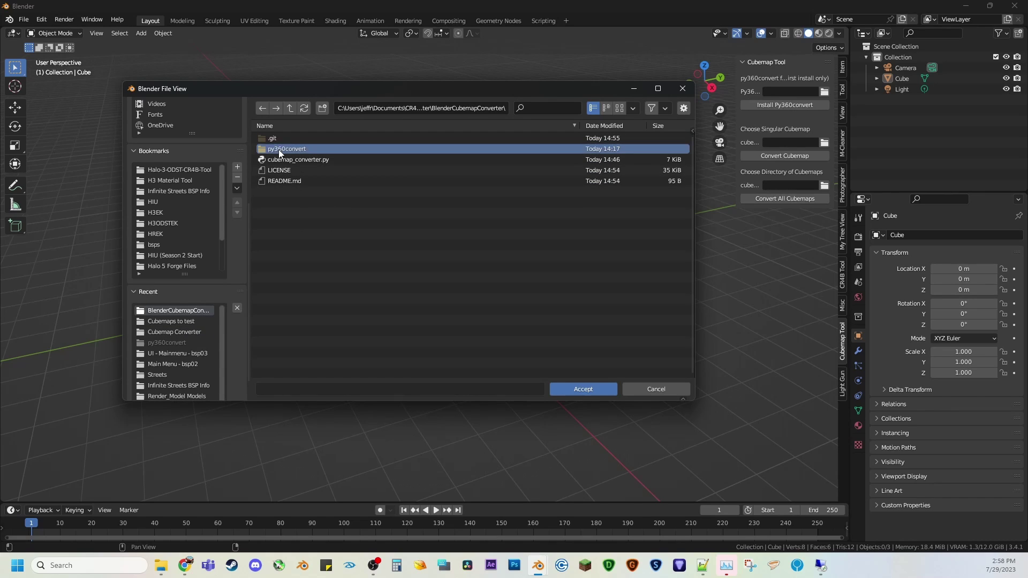
pyautogui.click(584, 390)
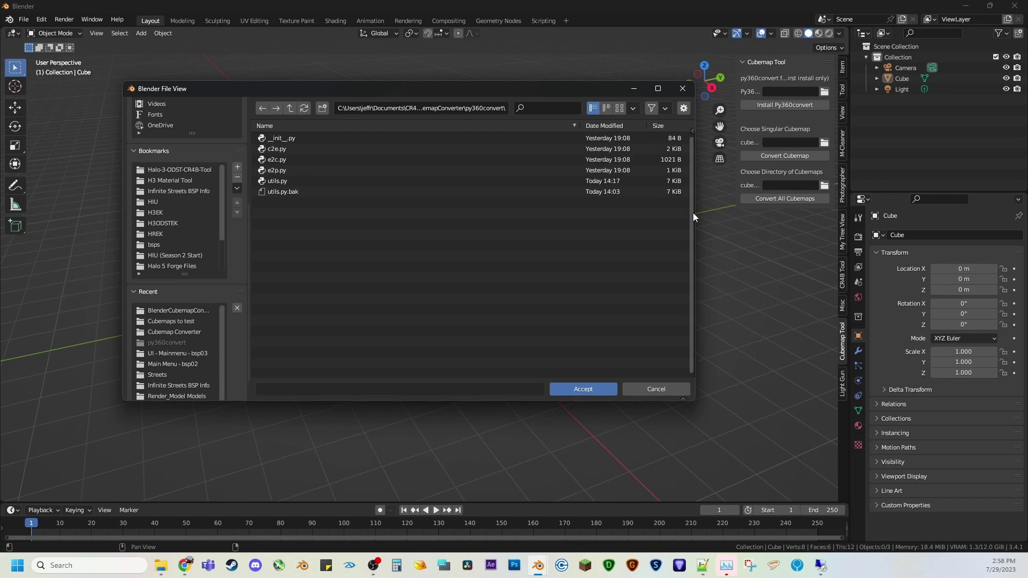
pyautogui.click(579, 391)
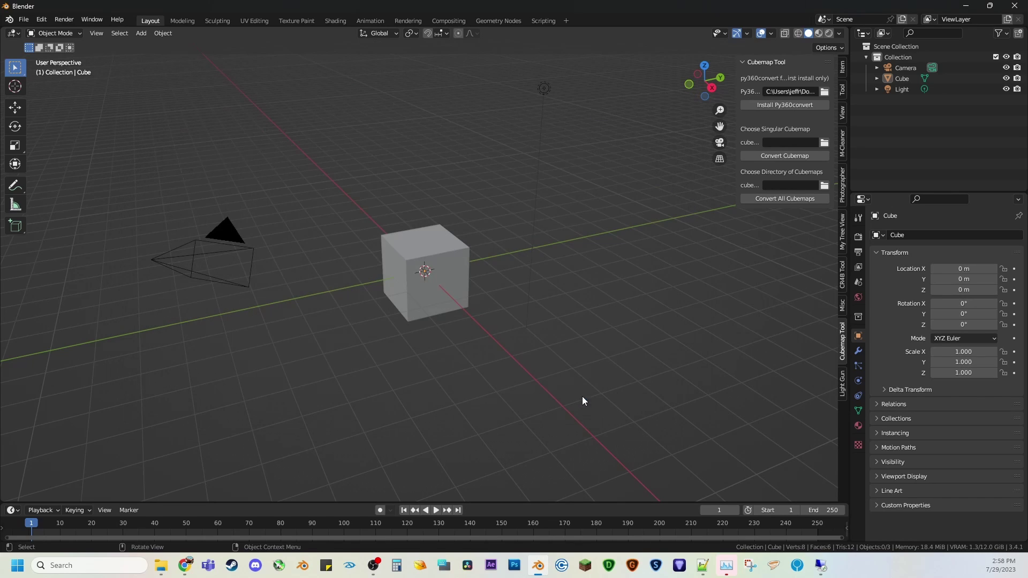
# Step: Install py360convert, then rerun the install to confirm it reports already installed
pyautogui.click(776, 104)
pyautogui.click(778, 105)
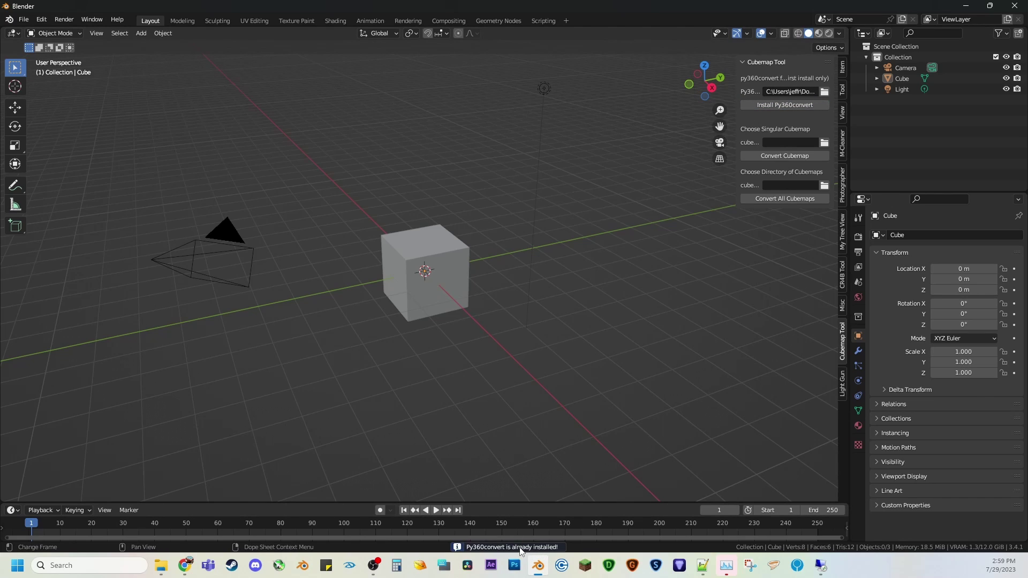
# Step: Delete the py360convert folder from Blender's site-packages, granting administrator permission
pyautogui.moveTo(160, 565)
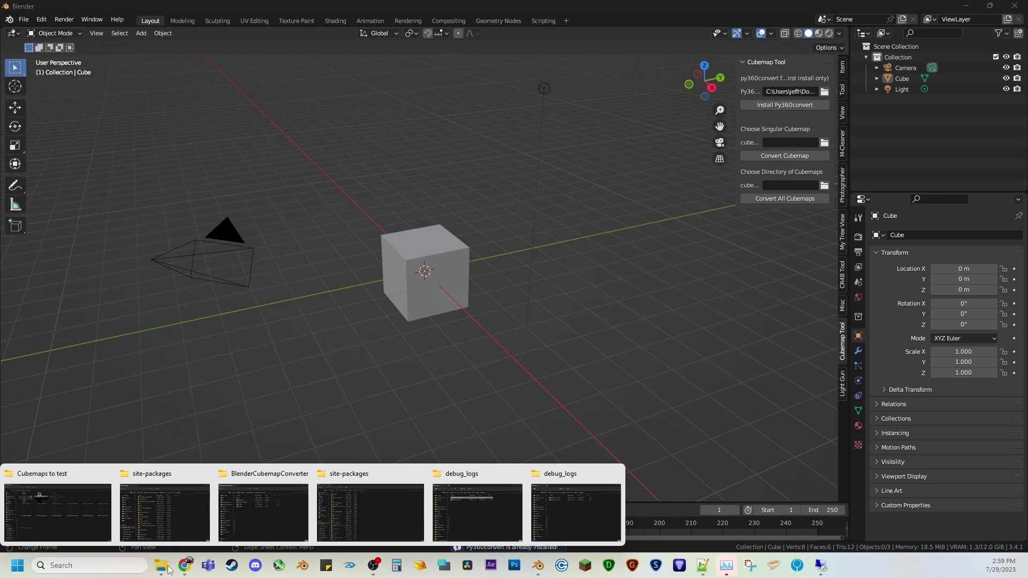
pyautogui.click(419, 529)
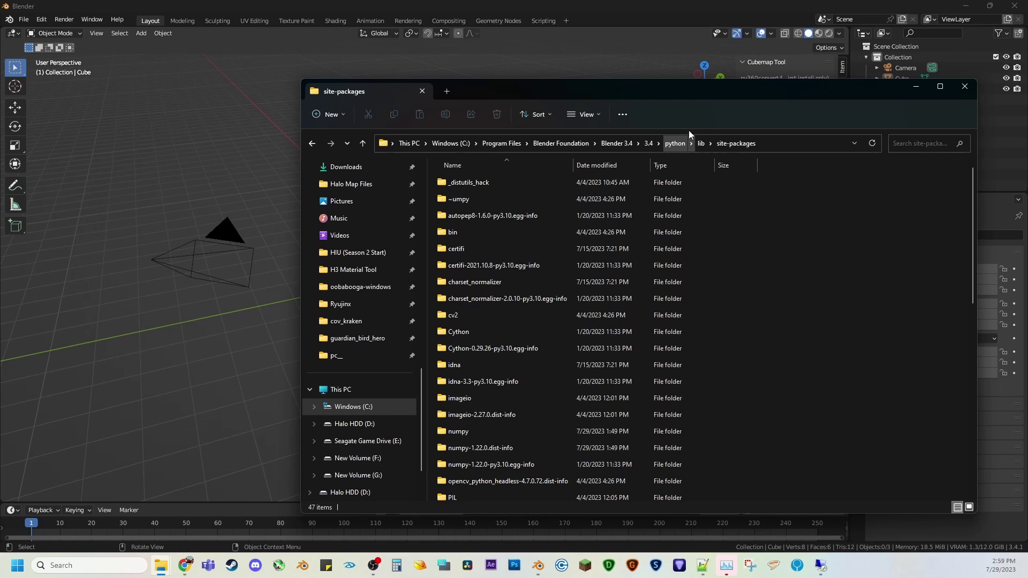
pyautogui.scroll(-3, 750, 291)
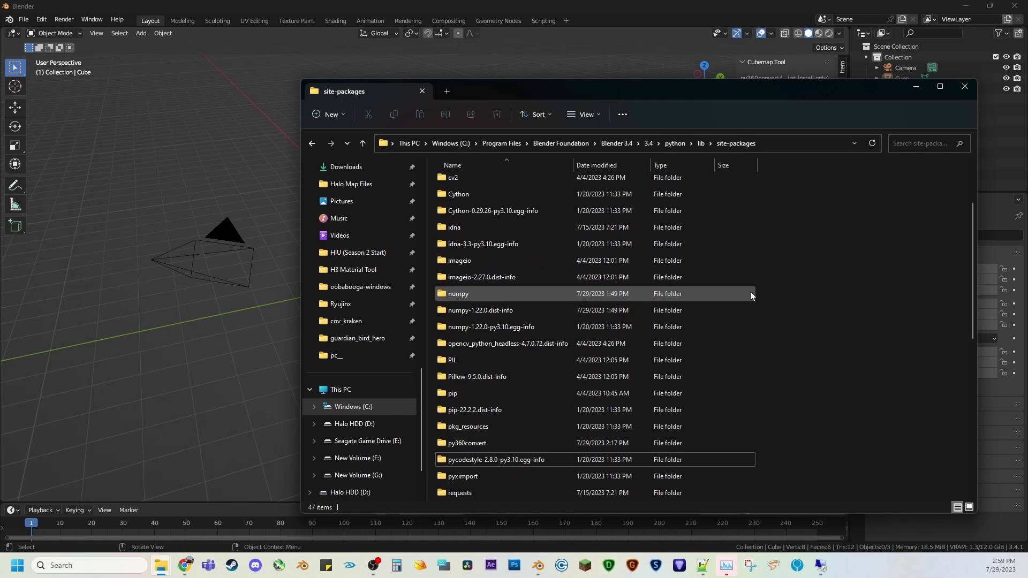
pyautogui.click(476, 442)
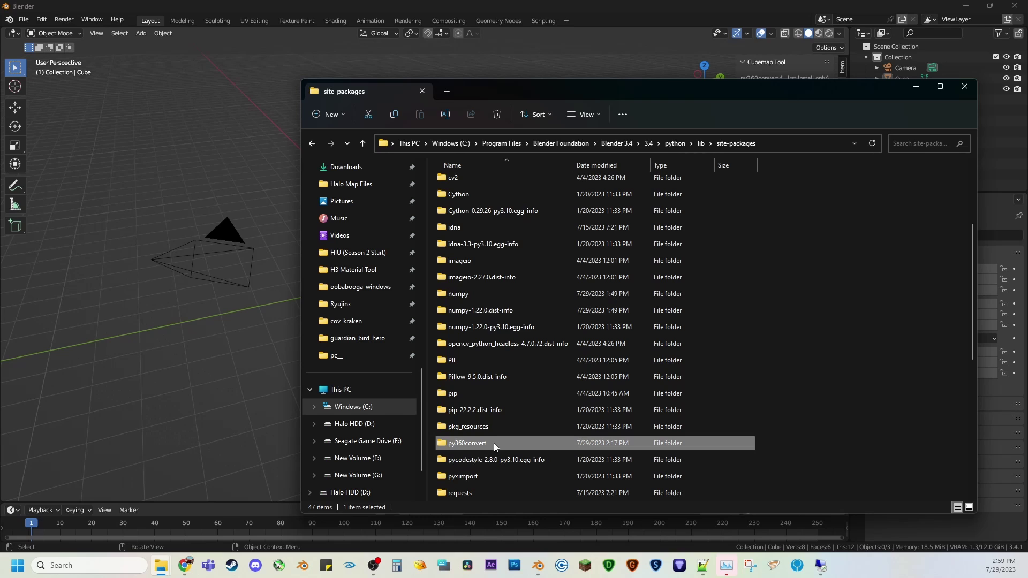
pyautogui.press('Delete')
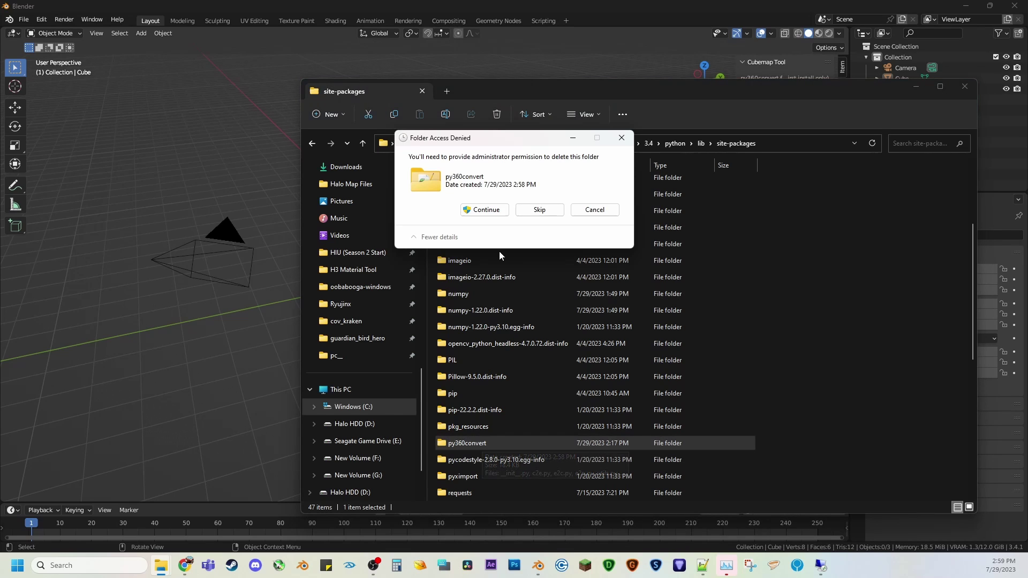
pyautogui.click(484, 209)
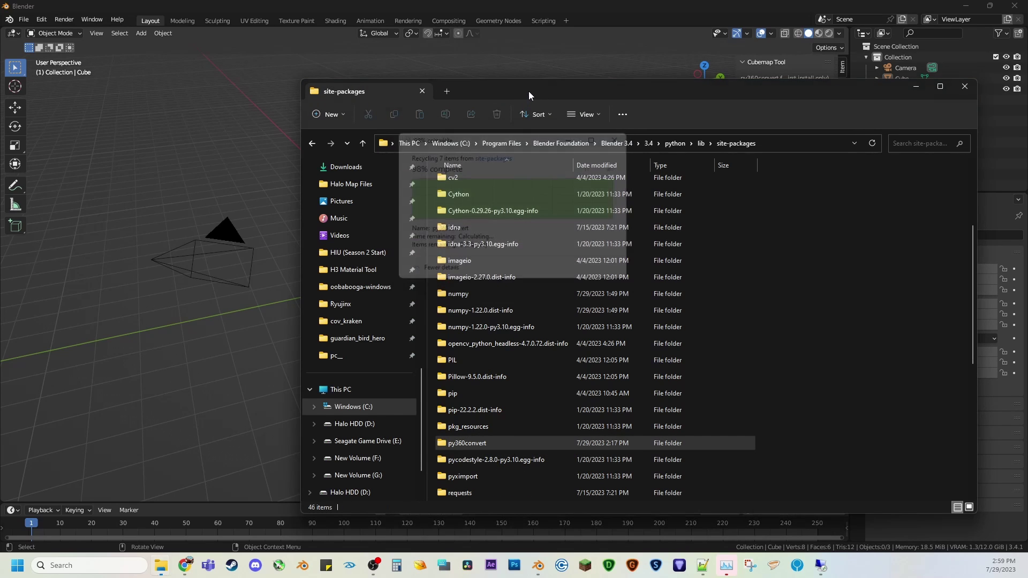
# Step: Reinstall Py360convert from the add-on and verify the folder reappears in site-packages
pyautogui.moveTo(529, 91); pyautogui.dragTo(290, 79)
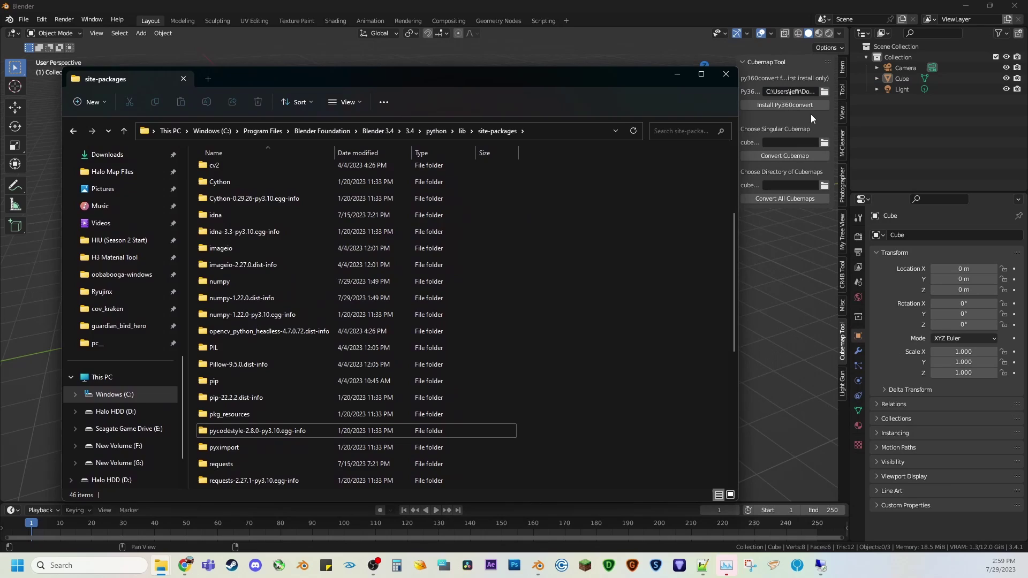
pyautogui.click(798, 108)
pyautogui.moveTo(161, 565)
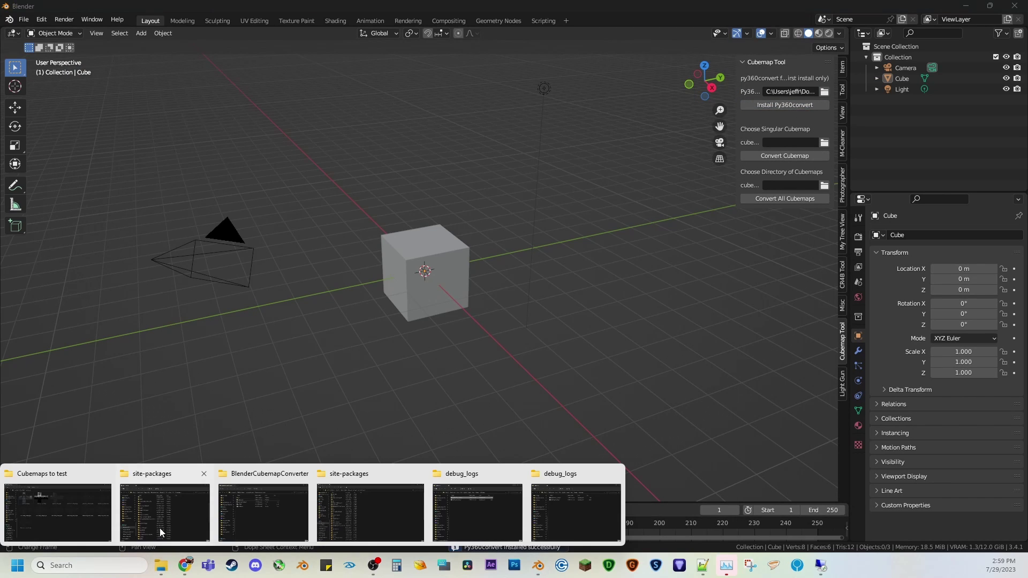
pyautogui.click(160, 514)
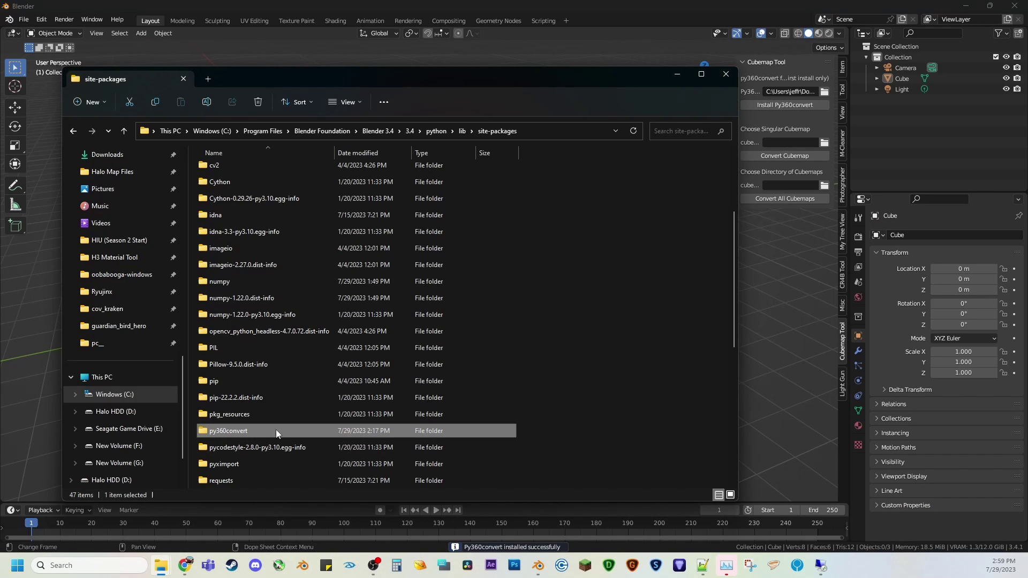
pyautogui.click(678, 74)
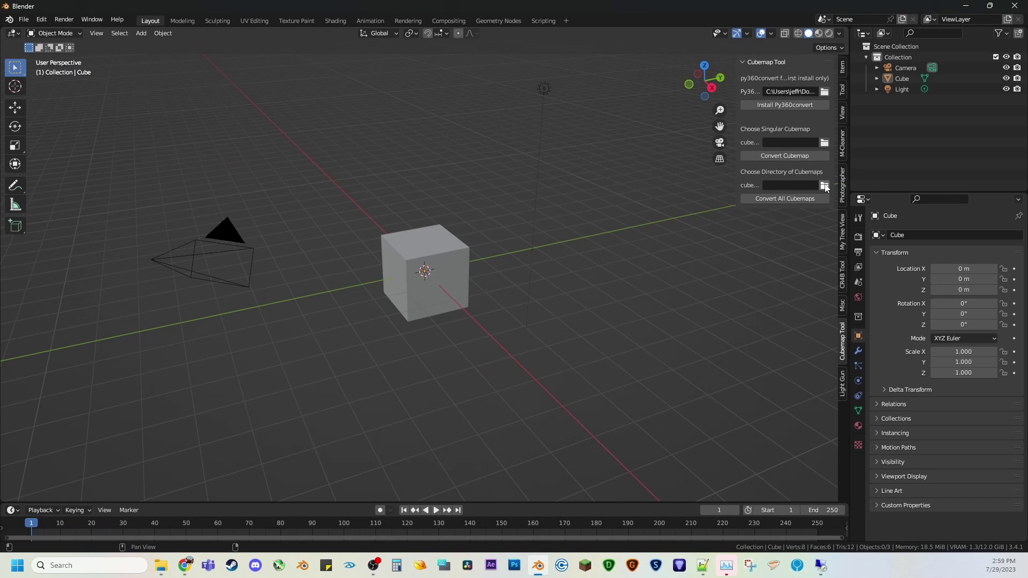
# Step: Pick chill_blue_cubemap.png from Cubemaps to test as the single cubemap and convert it
pyautogui.click(824, 143)
pyautogui.moveTo(732, 124); pyautogui.dragTo(607, 99)
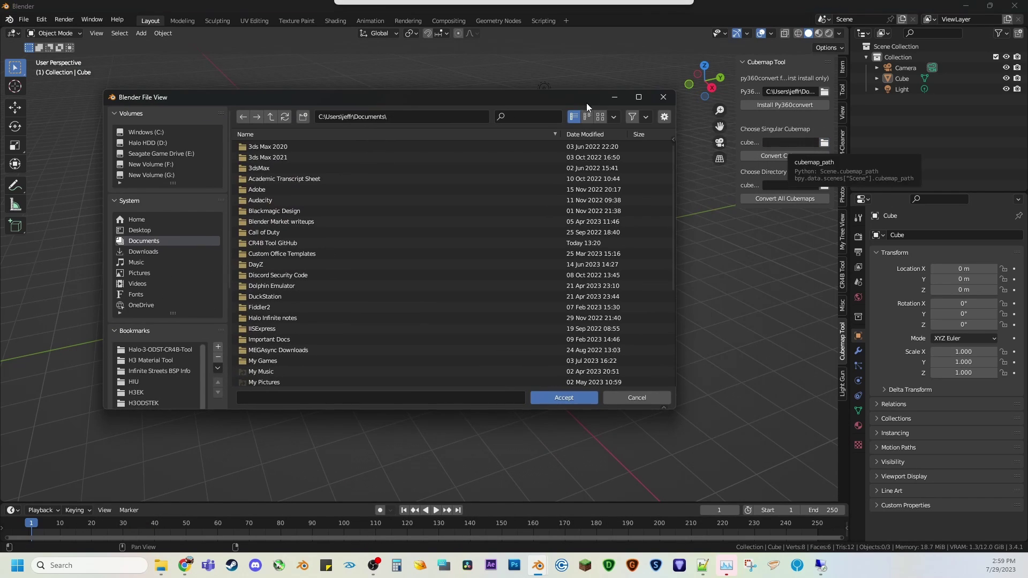
pyautogui.scroll(-3, 205, 300)
pyautogui.scroll(-4, 205, 301)
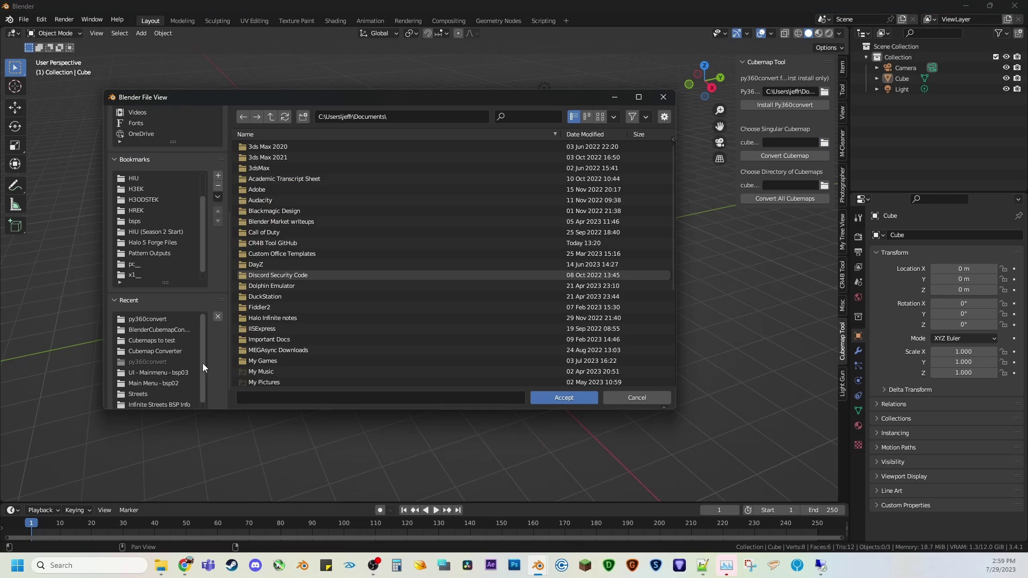
pyautogui.click(152, 341)
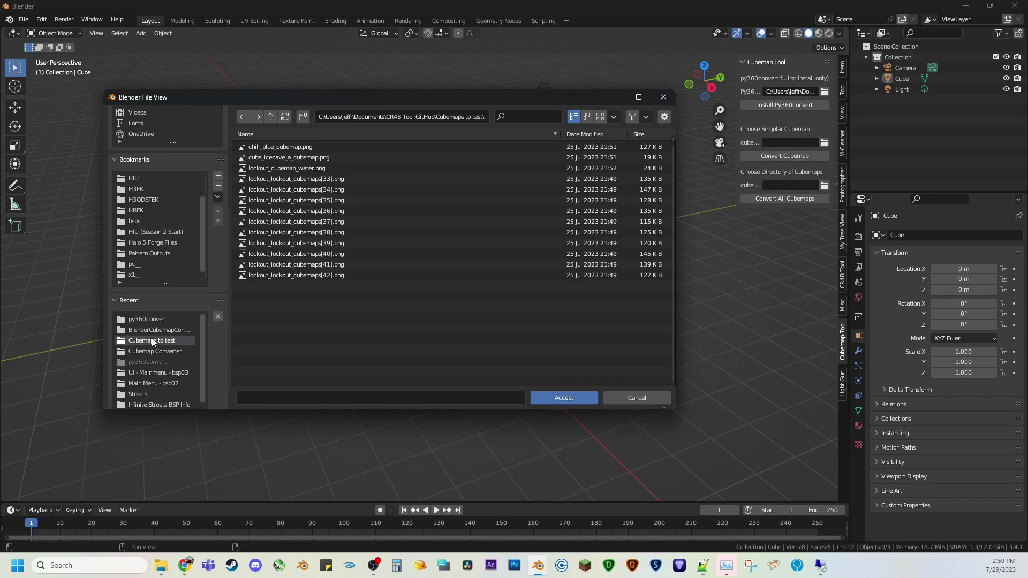
pyautogui.click(599, 117)
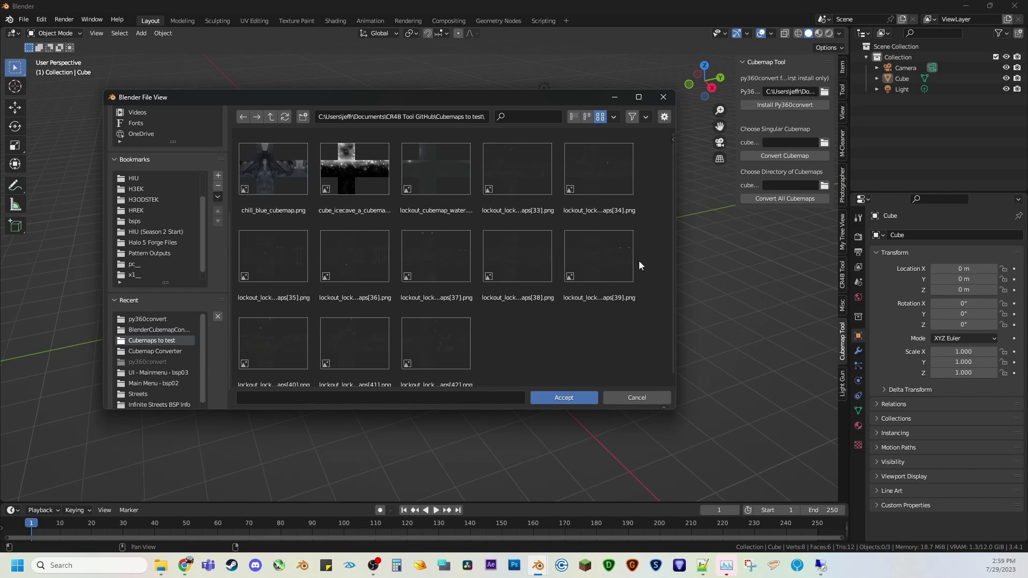
pyautogui.click(280, 188)
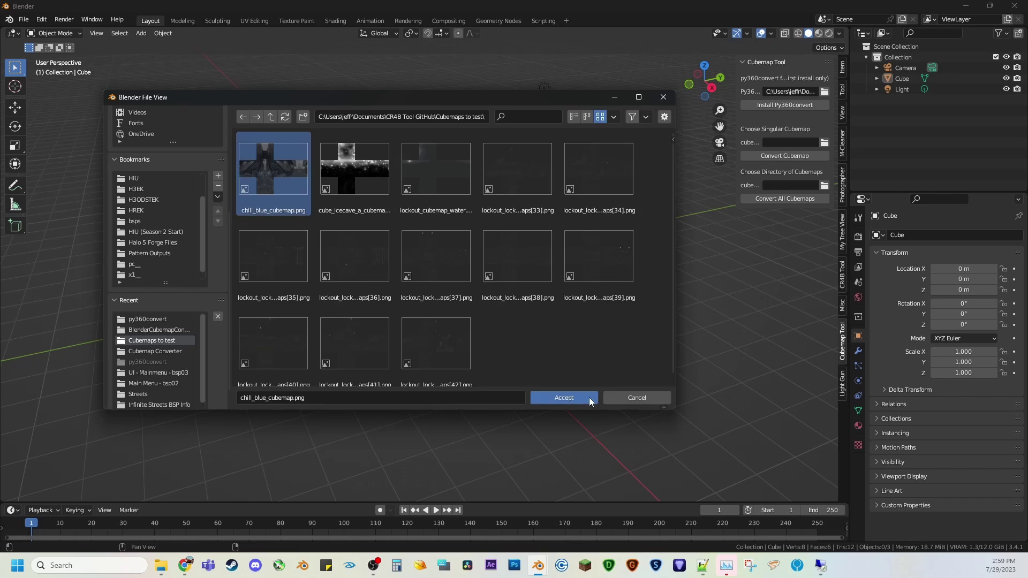
pyautogui.click(590, 397)
pyautogui.click(787, 156)
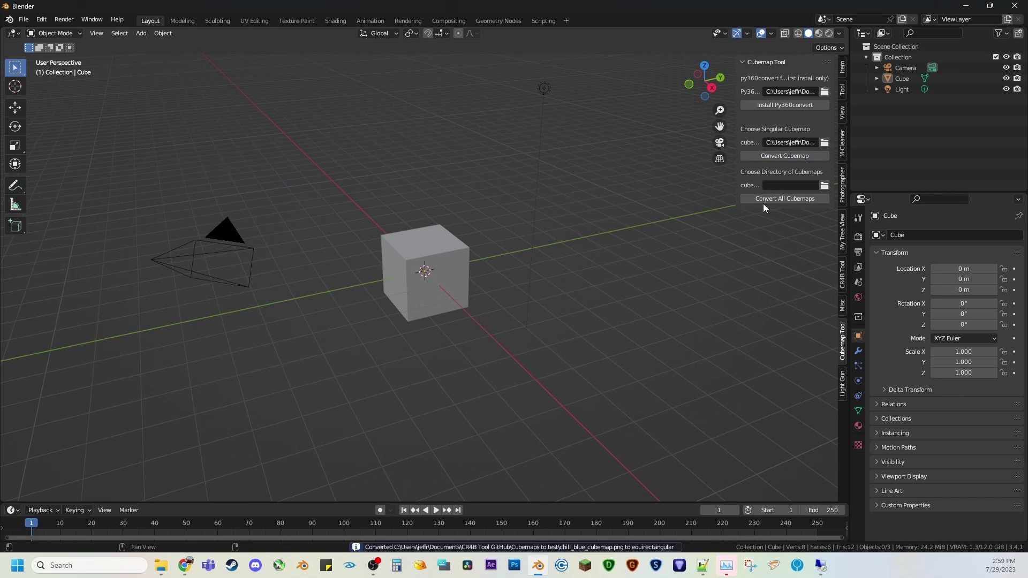
# Step: View chill_blue_cubemap_equirectangular.png in Photos and compare it with the original cubemap
pyautogui.moveTo(160, 565)
pyautogui.click(87, 512)
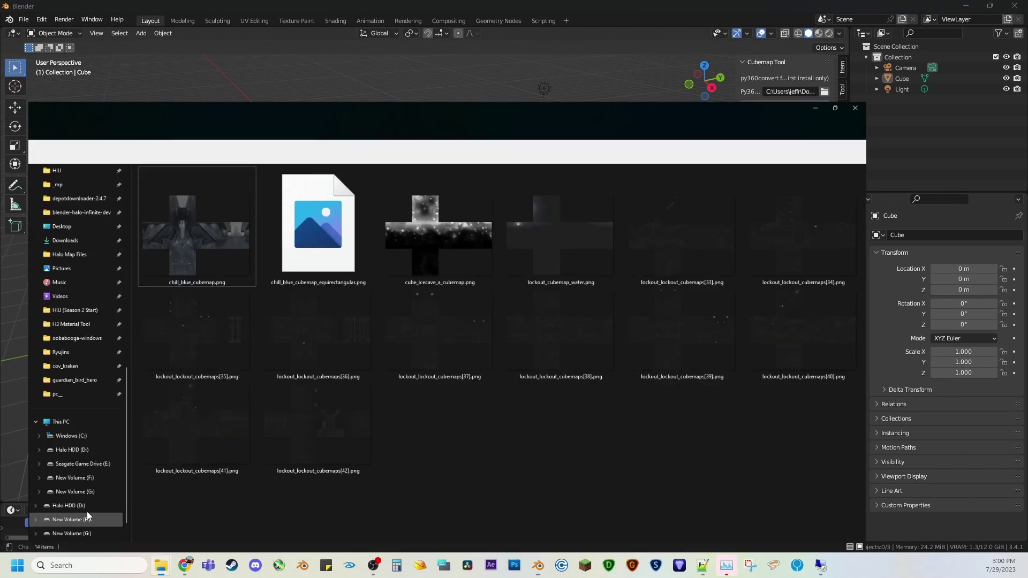
pyautogui.doubleClick(353, 211)
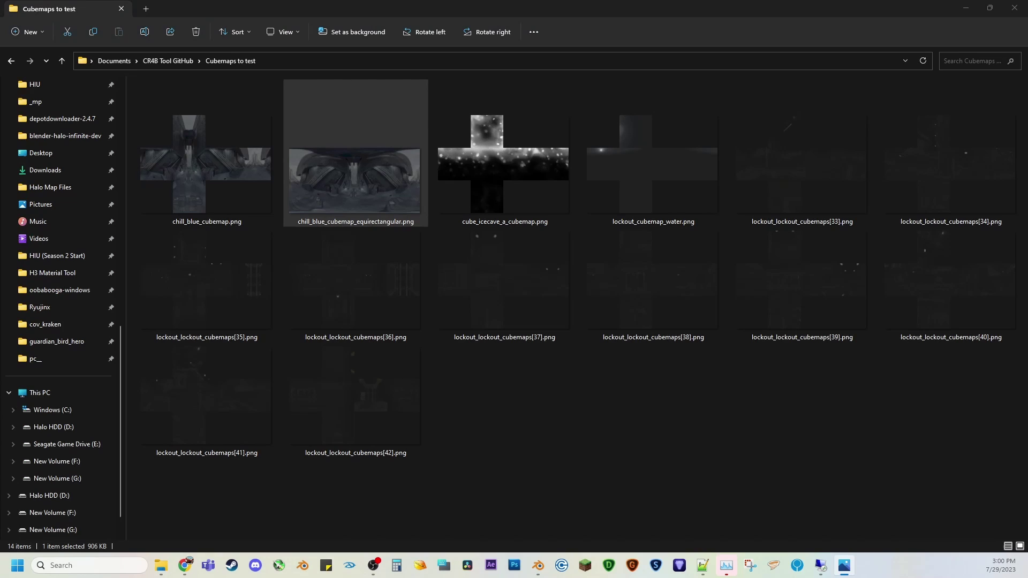
pyautogui.moveTo(727, 99); pyautogui.dragTo(508, 129)
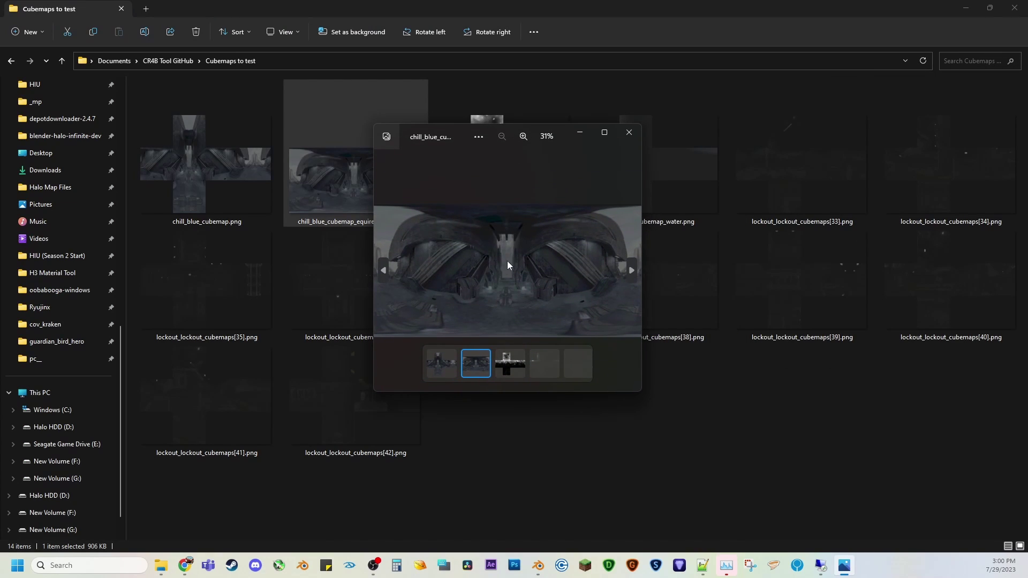
pyautogui.click(385, 270)
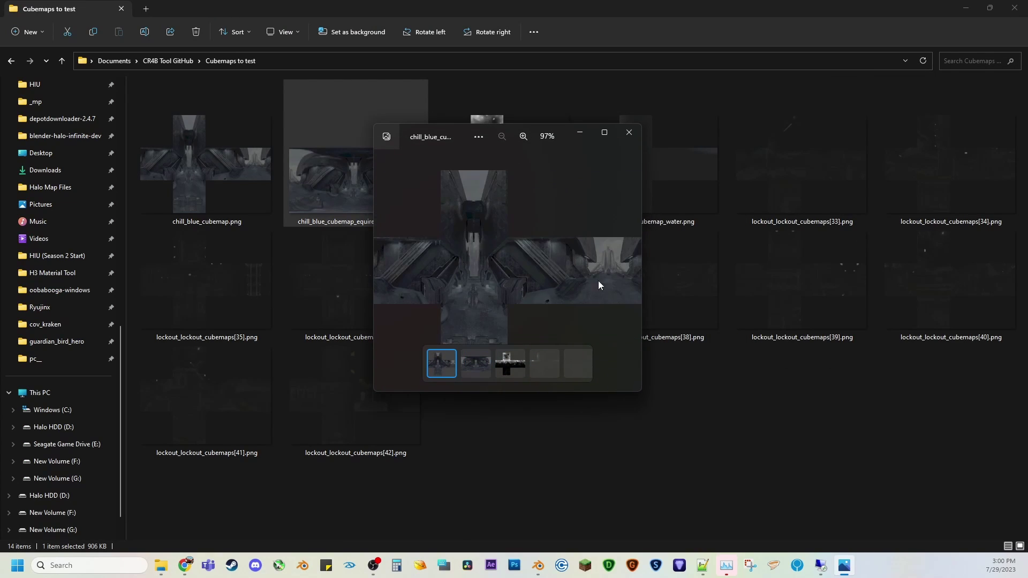
pyautogui.click(632, 271)
# Step: Close the viewer and delete chill_blue_cubemap_equirectangular.png from Cubemaps to test
pyautogui.click(630, 132)
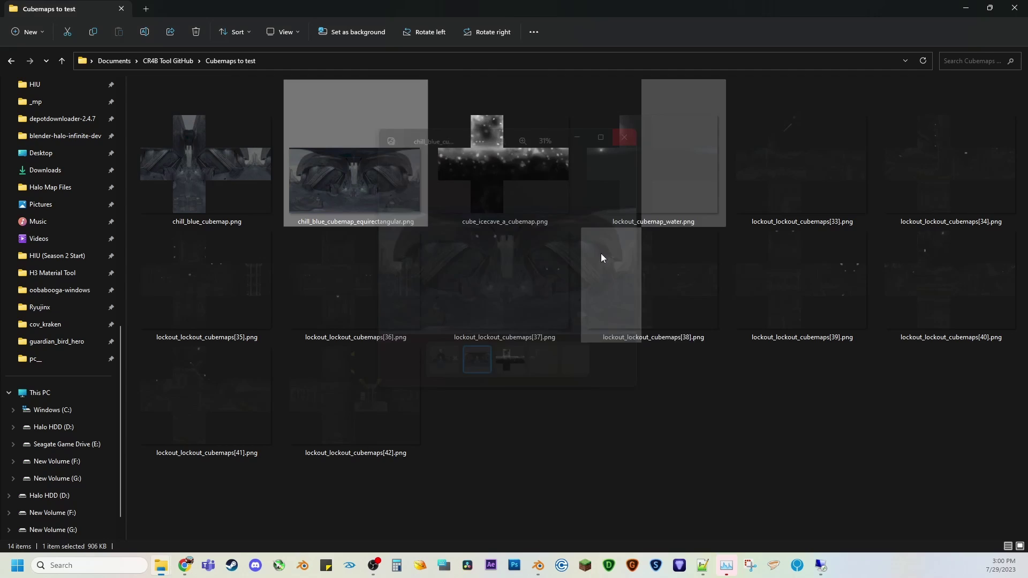
pyautogui.click(356, 176)
pyautogui.press('Delete')
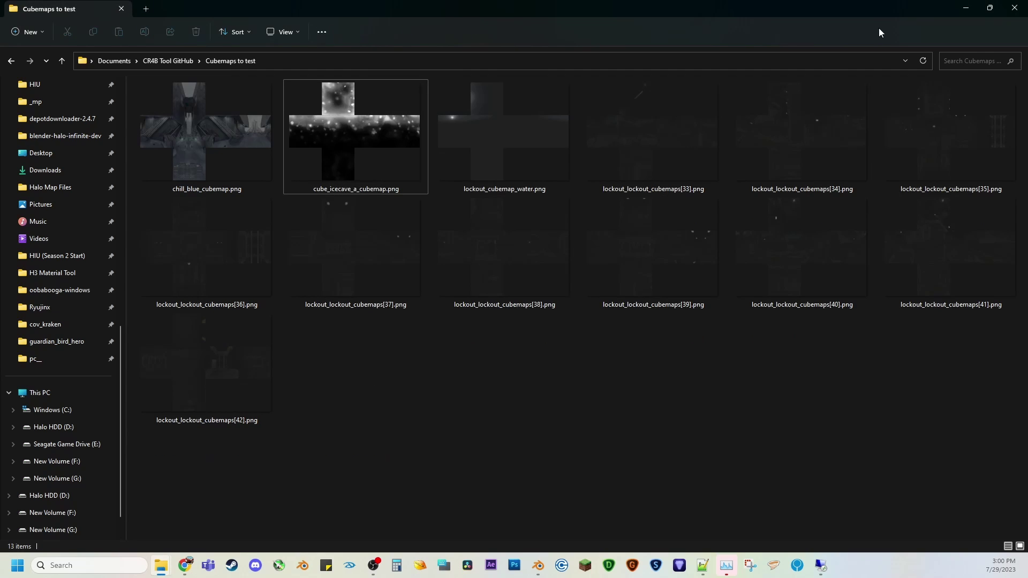
# Step: Set Cubemaps to test as the cubemap directory, convert all, and watch the folder fill
pyautogui.click(963, 8)
pyautogui.click(825, 185)
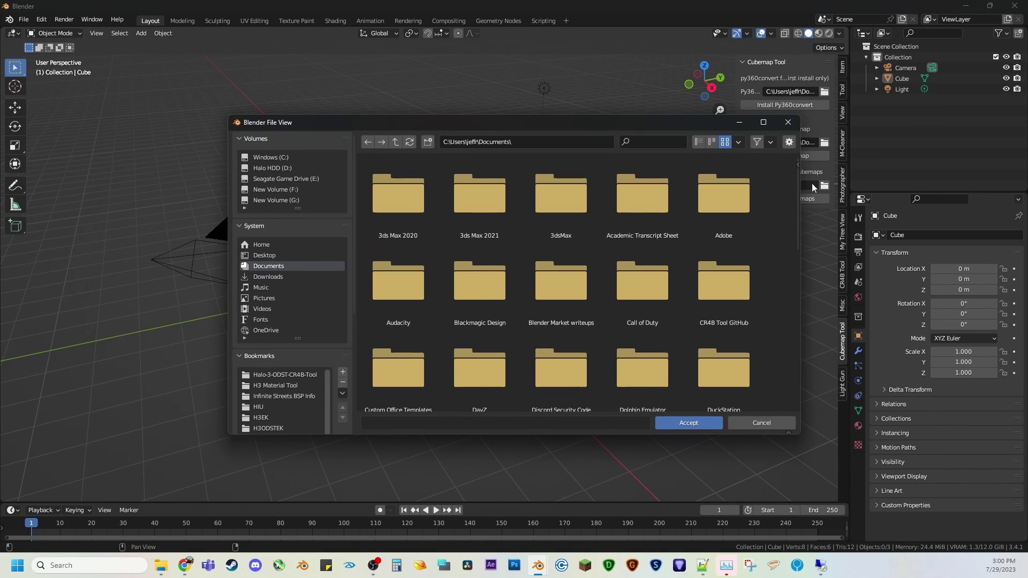
pyautogui.scroll(-6, 341, 301)
pyautogui.click(277, 365)
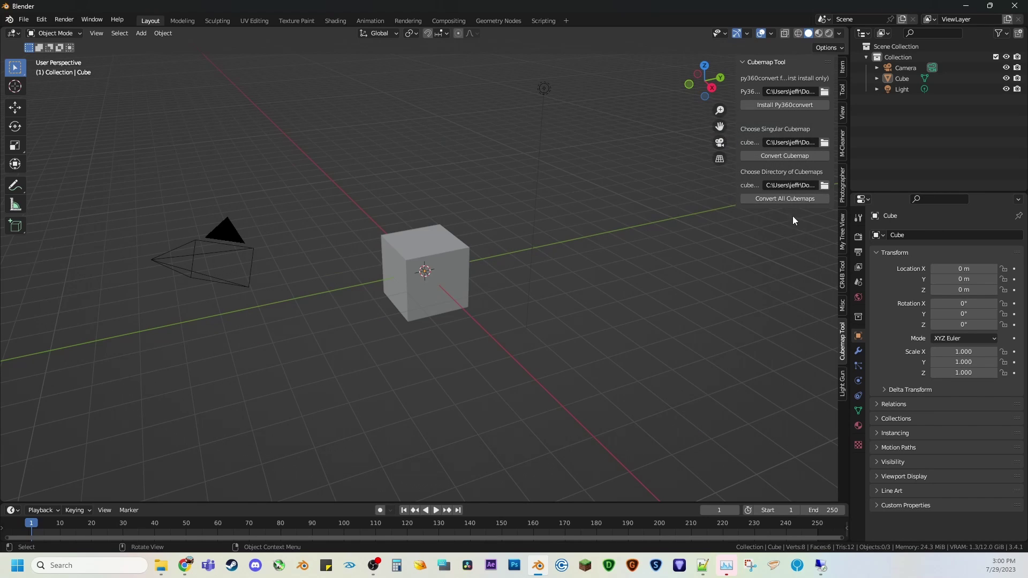
pyautogui.click(785, 198)
pyautogui.moveTo(160, 565)
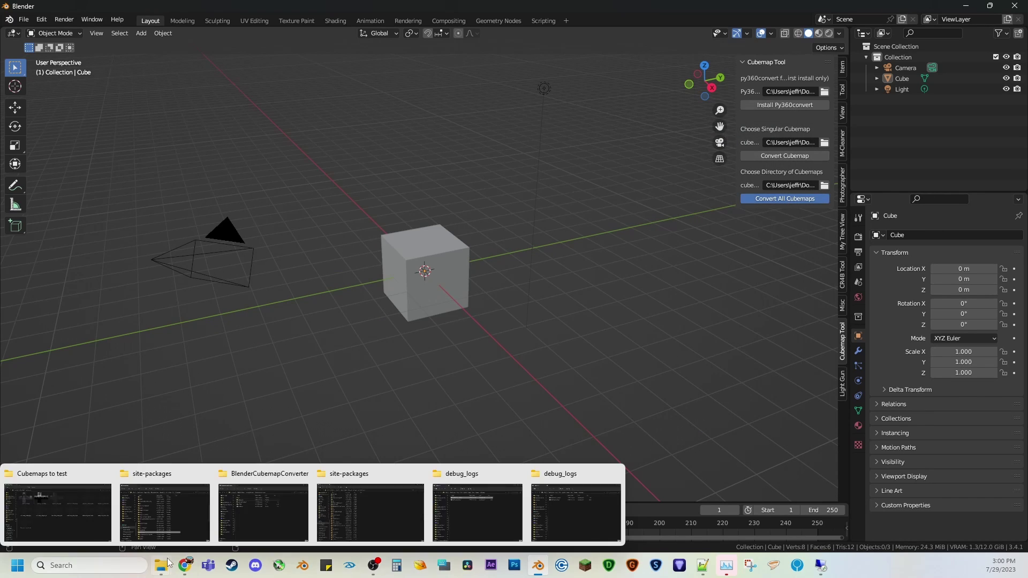
pyautogui.click(73, 512)
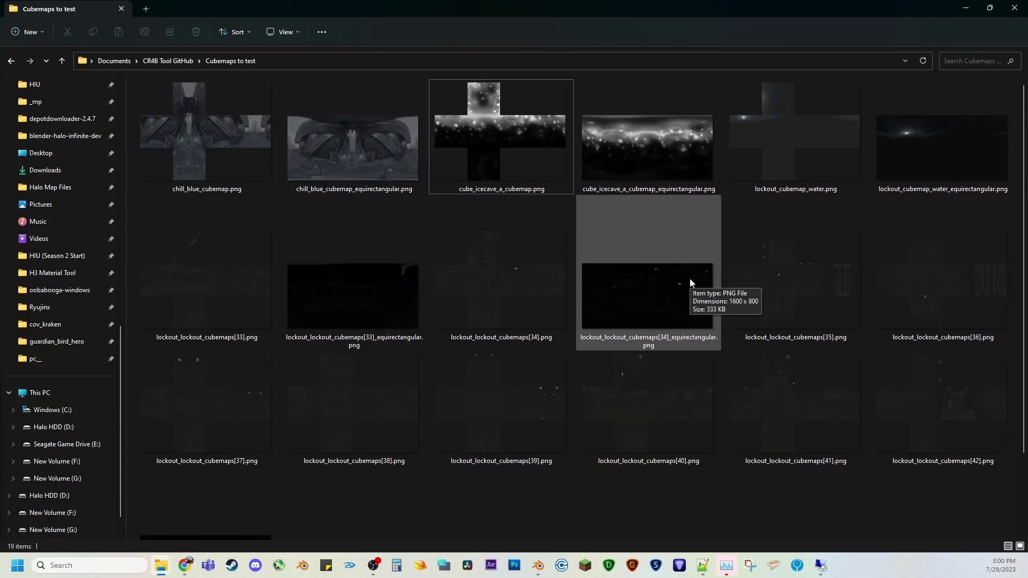
# Step: Scroll the Cubemaps to test folder to confirm an equirectangular PNG beside each cubemap, then return to Blender
pyautogui.scroll(-1, 675, 294)
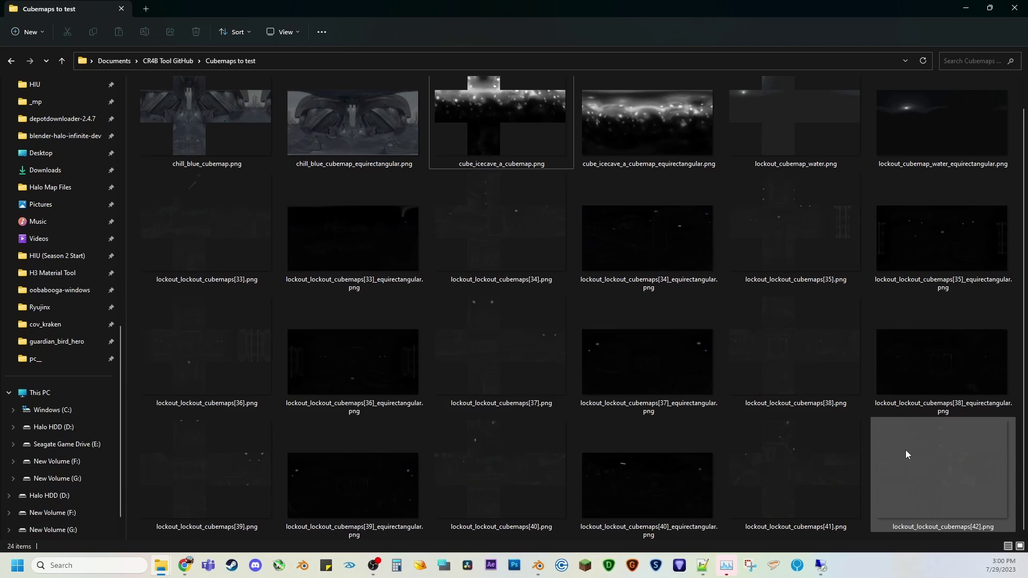
pyautogui.scroll(-2, 904, 454)
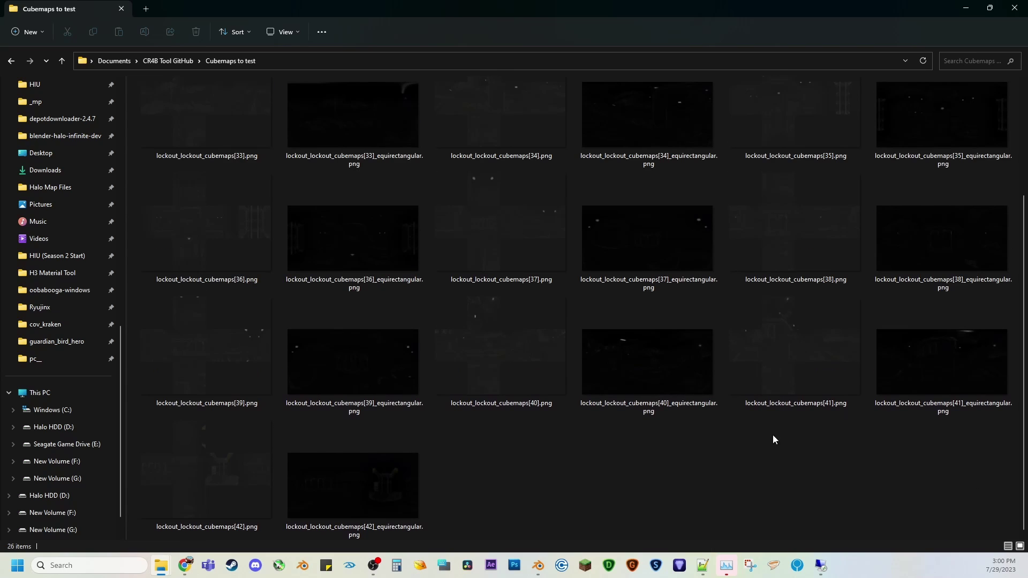
pyautogui.click(959, 8)
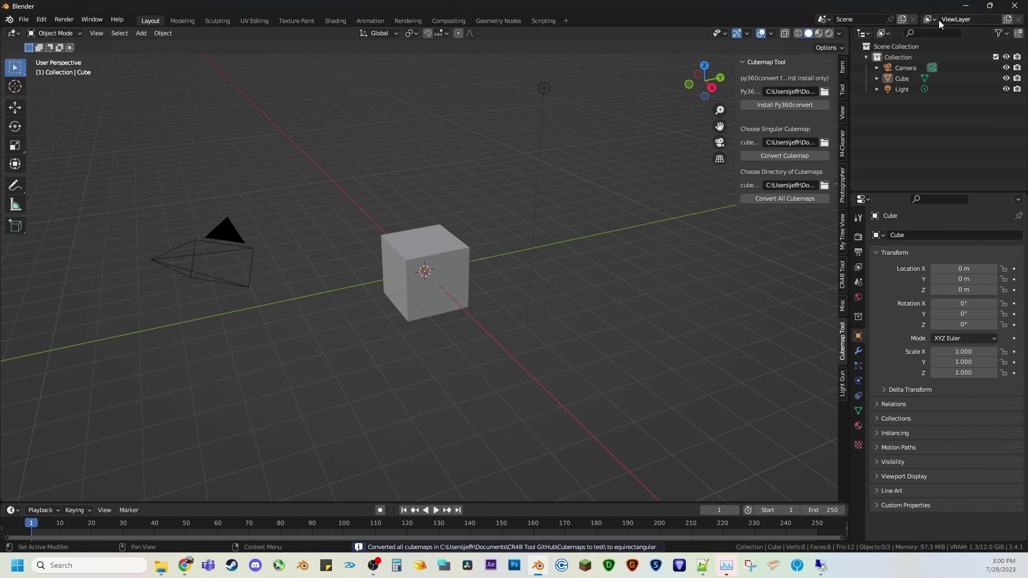
pyautogui.click(408, 547)
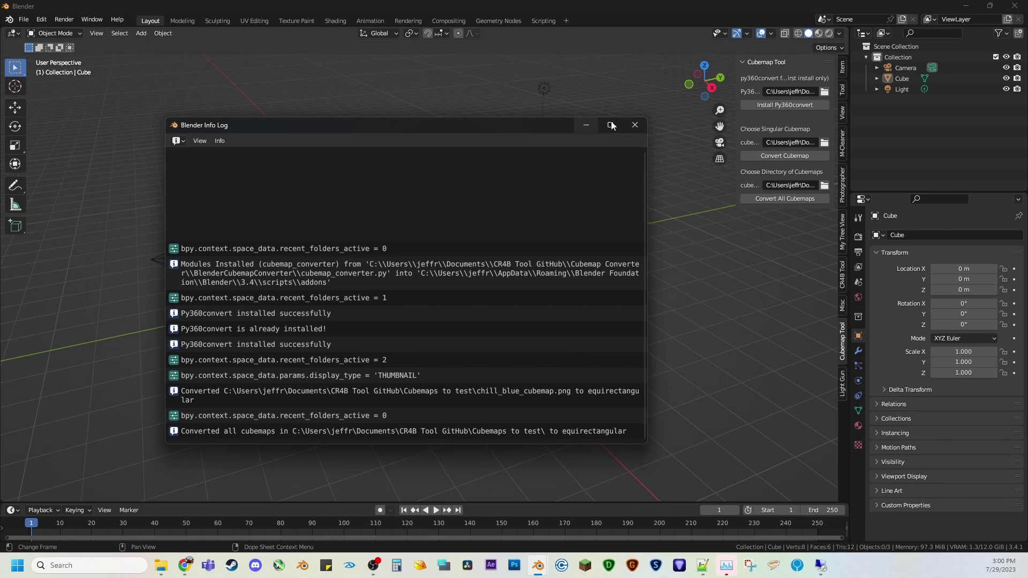
pyautogui.click(635, 124)
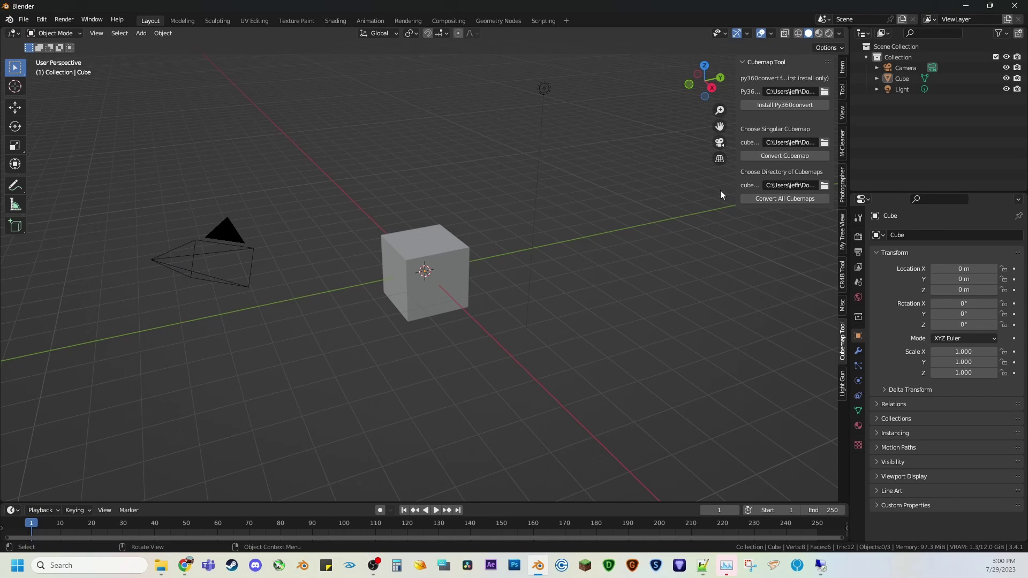